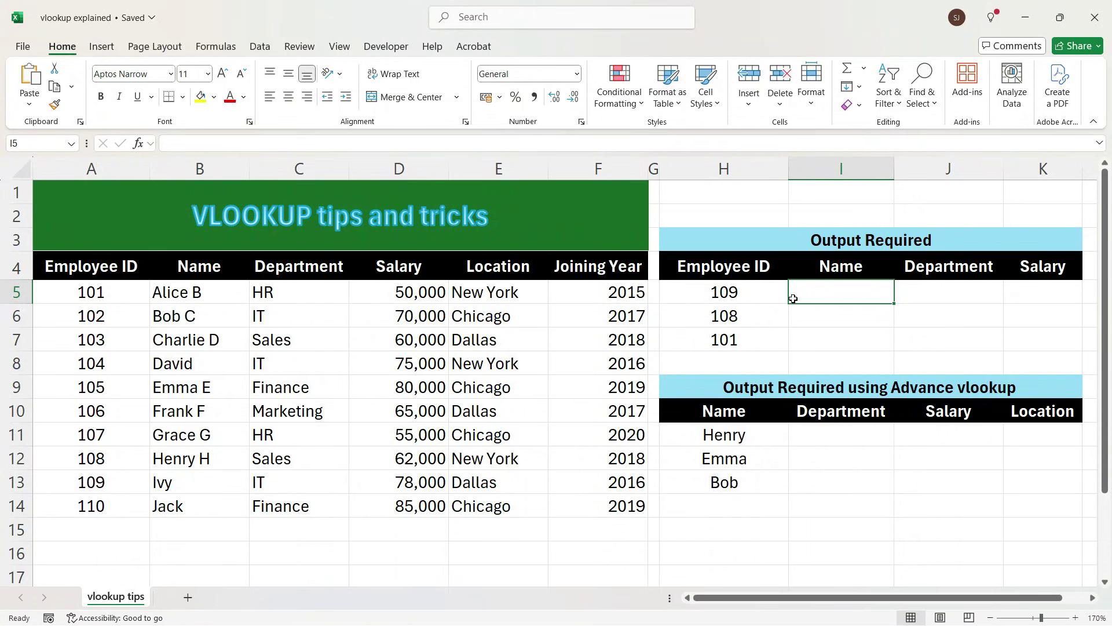
# Highlight the employee table A4:F14, then select I5 for the Name result.
pyautogui.click(132, 277)
pyautogui.moveTo(132, 278); pyautogui.dragTo(614, 507)
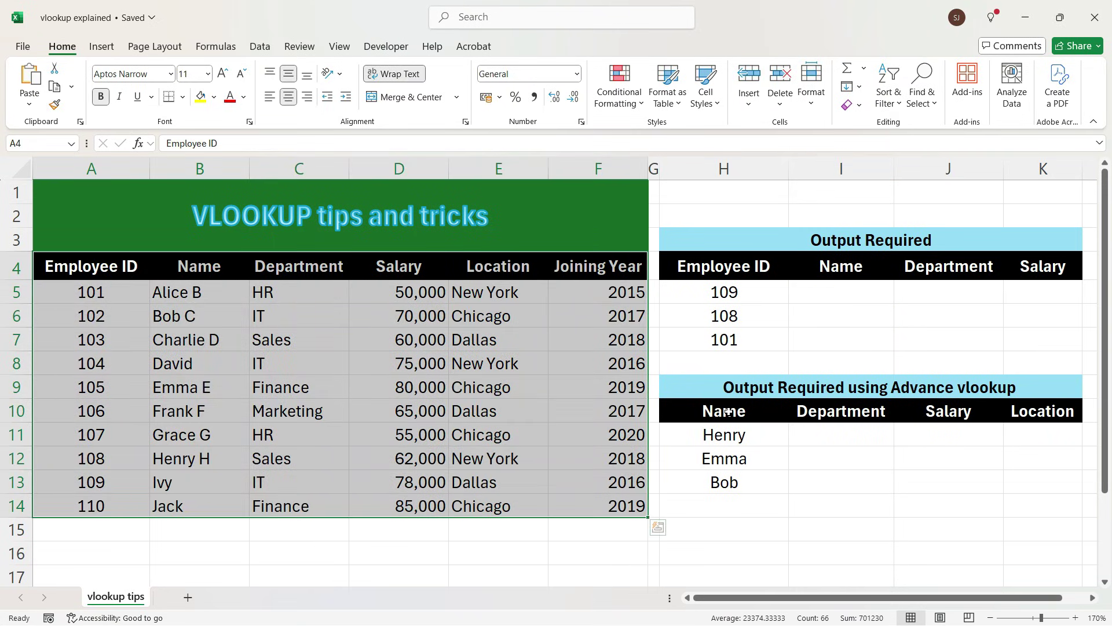
pyautogui.click(823, 290)
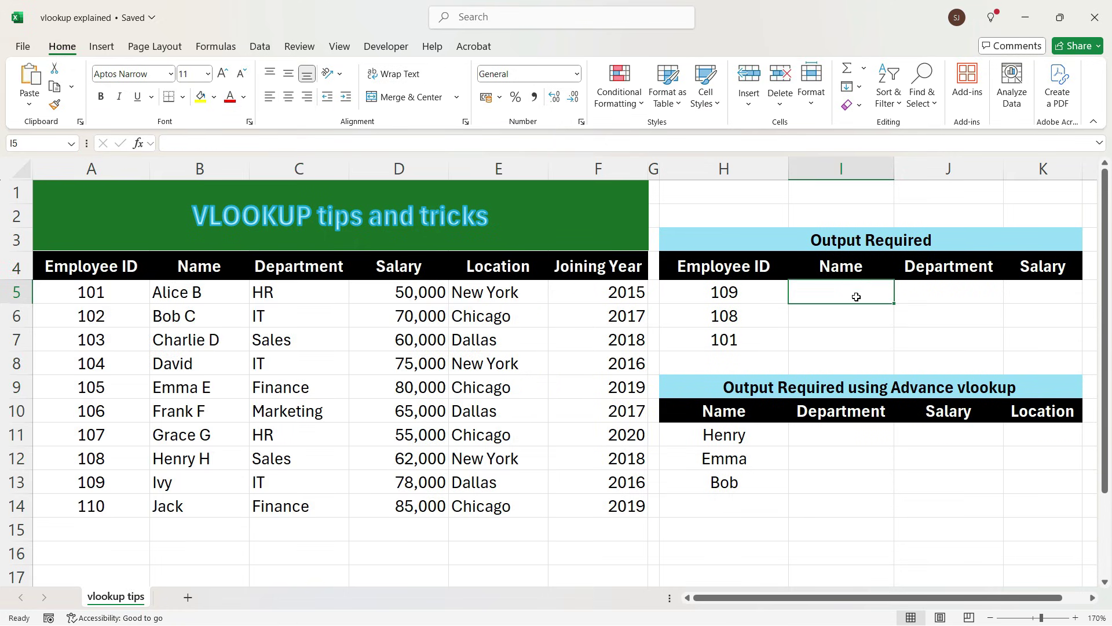
# Start I5's formula as =VLOOKUP($H5, with the H5 lookup value column-locked.
pyautogui.write('=vl')
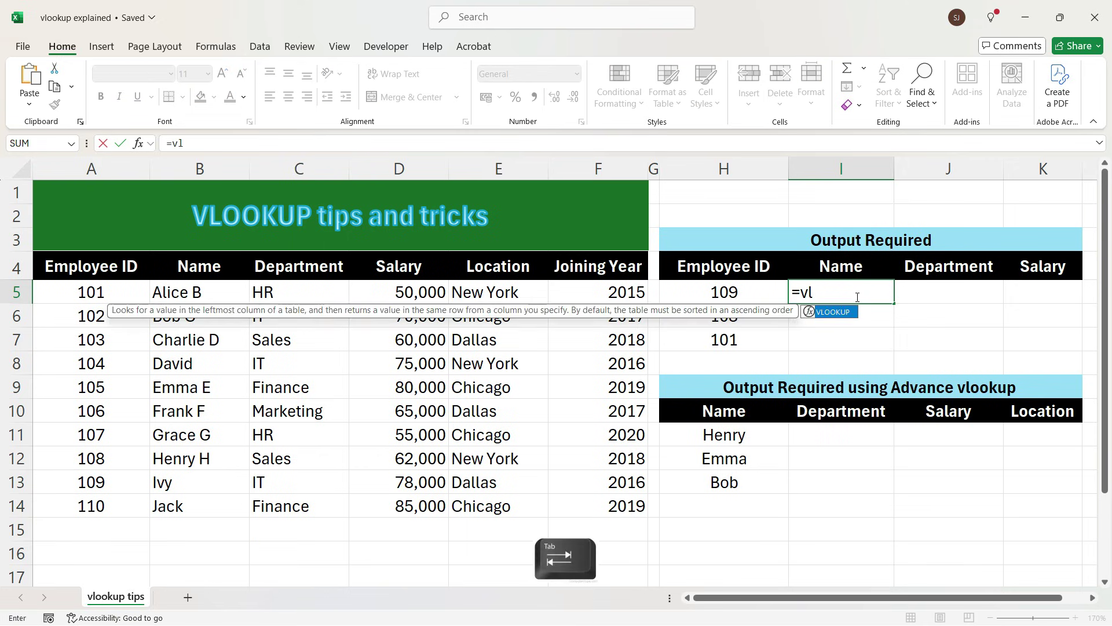
pyautogui.press('Tab')
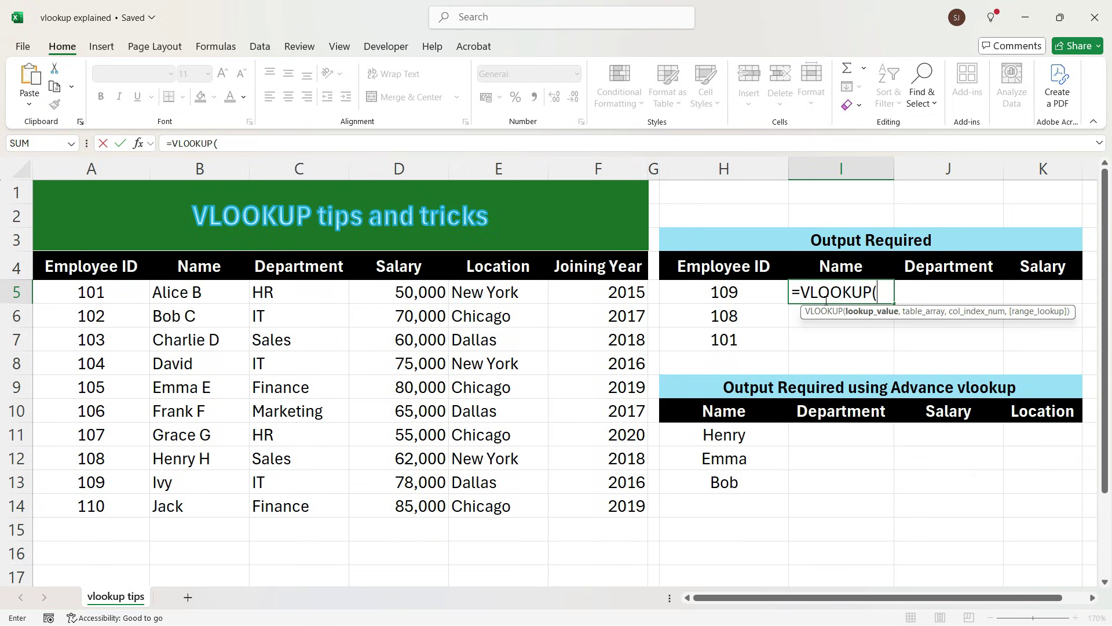
pyautogui.click(748, 292)
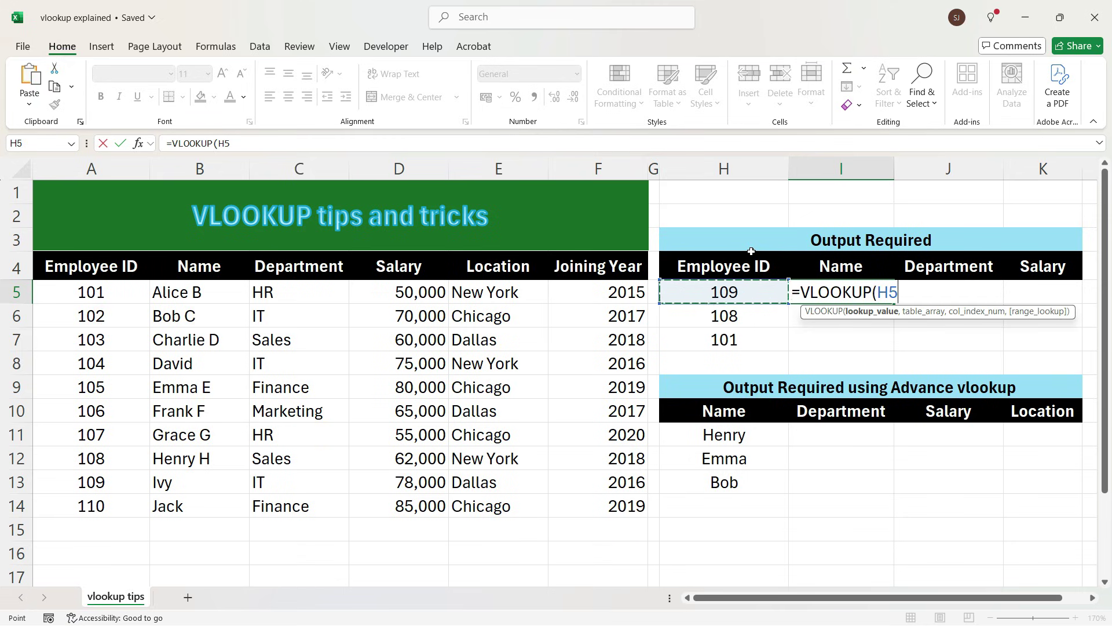
pyautogui.press('F4')
pyautogui.press('F4')
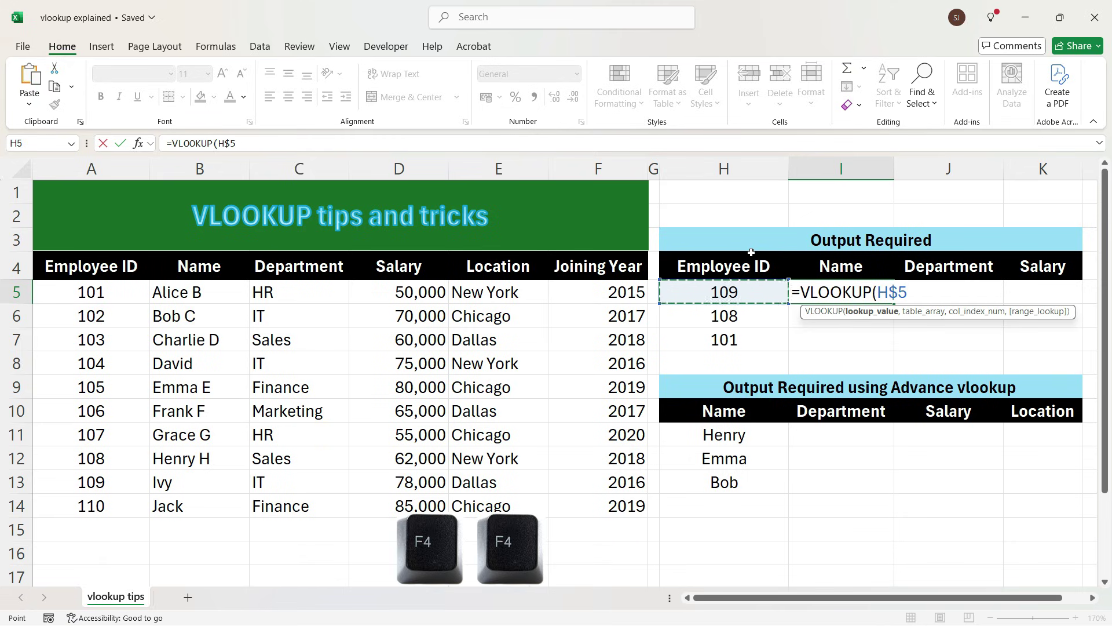
pyautogui.press('F4')
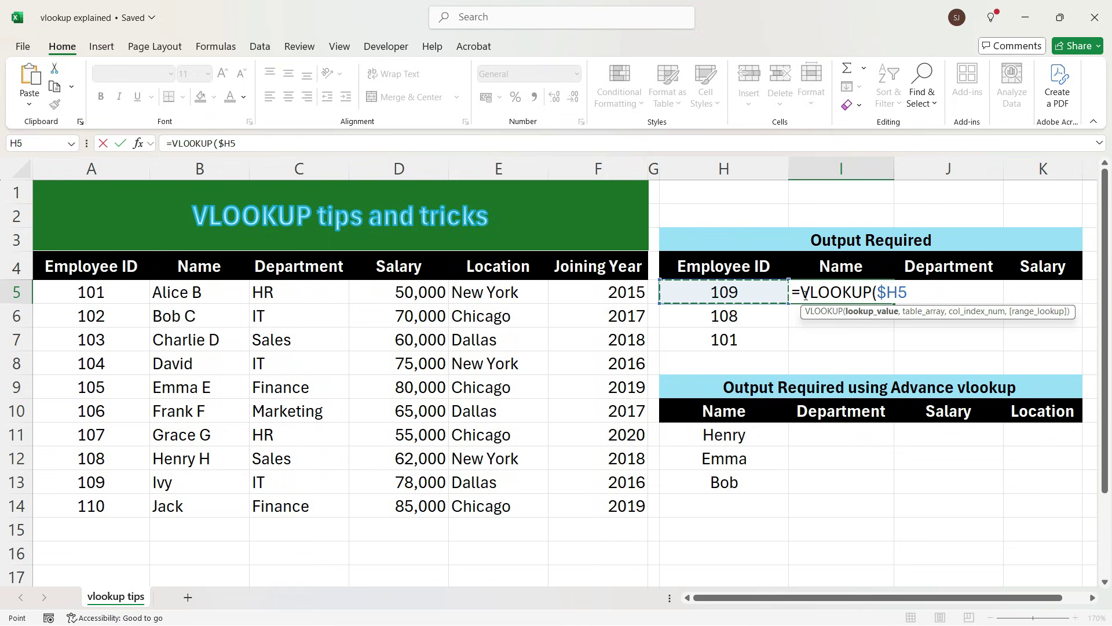
pyautogui.write(',')
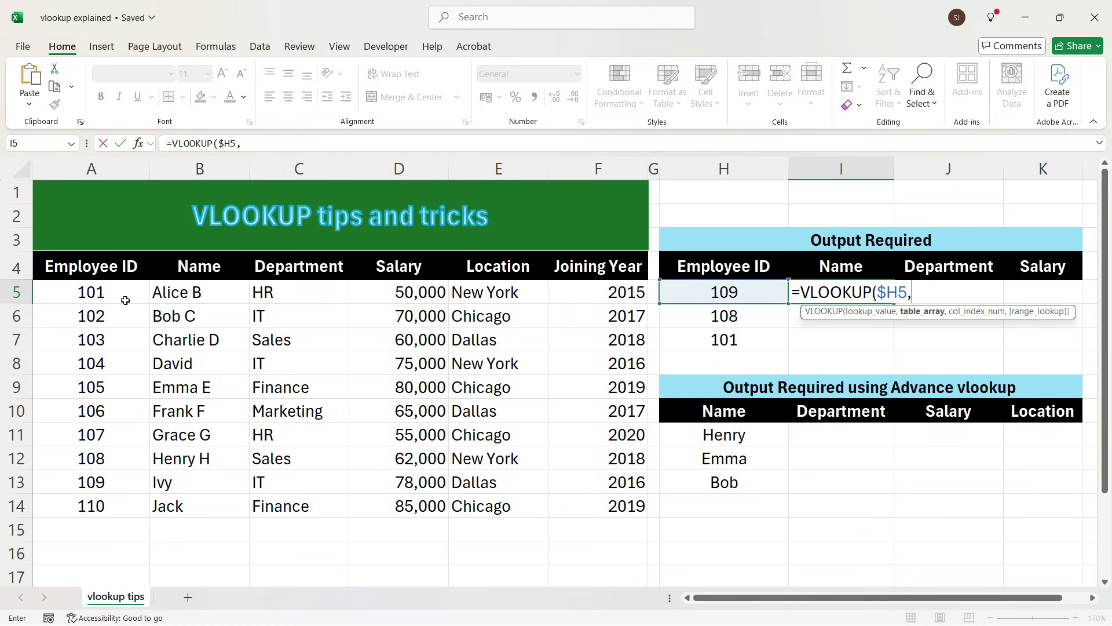
# Complete I5 as =VLOOKUP($H5,$A:$D,2,0) and confirm it returns Ivy for employee 109.
pyautogui.moveTo(115, 181); pyautogui.dragTo(390, 187)
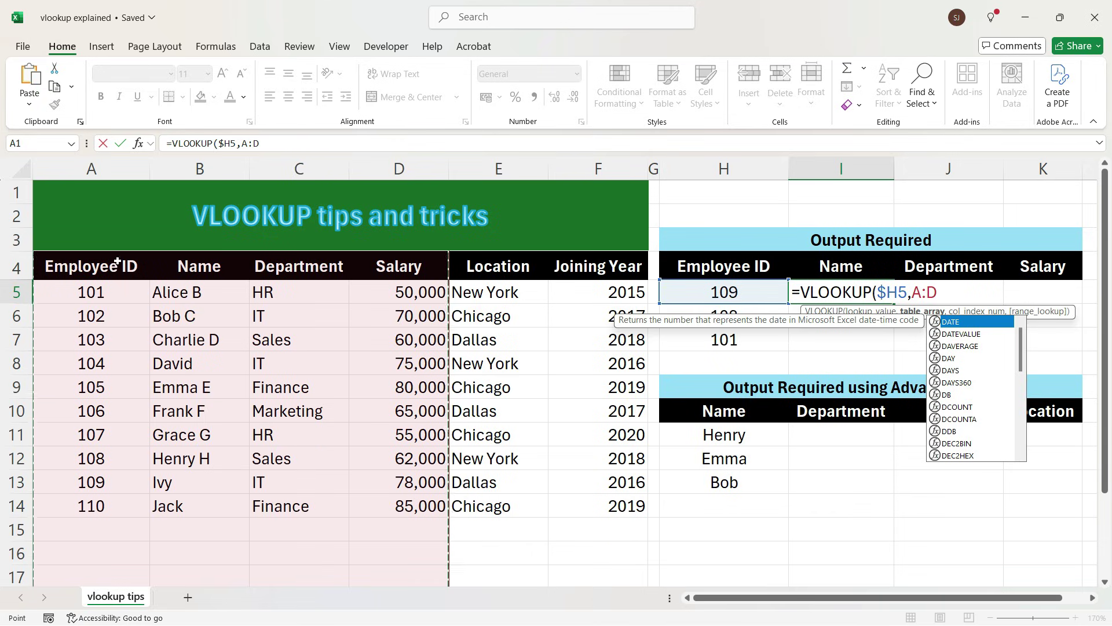
pyautogui.press('F4')
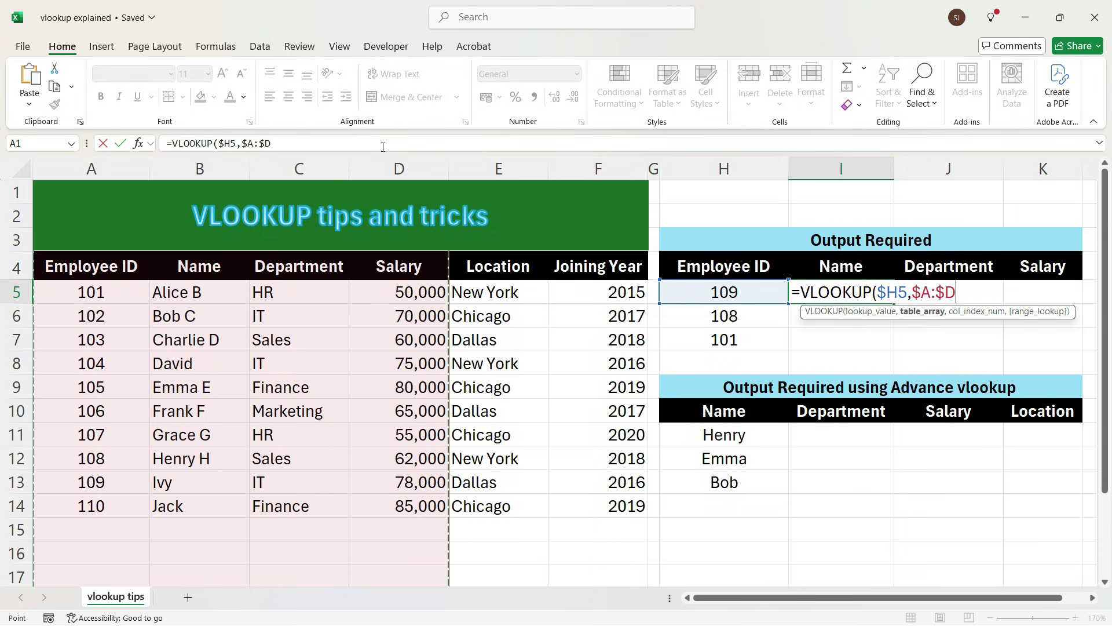
pyautogui.write(',')
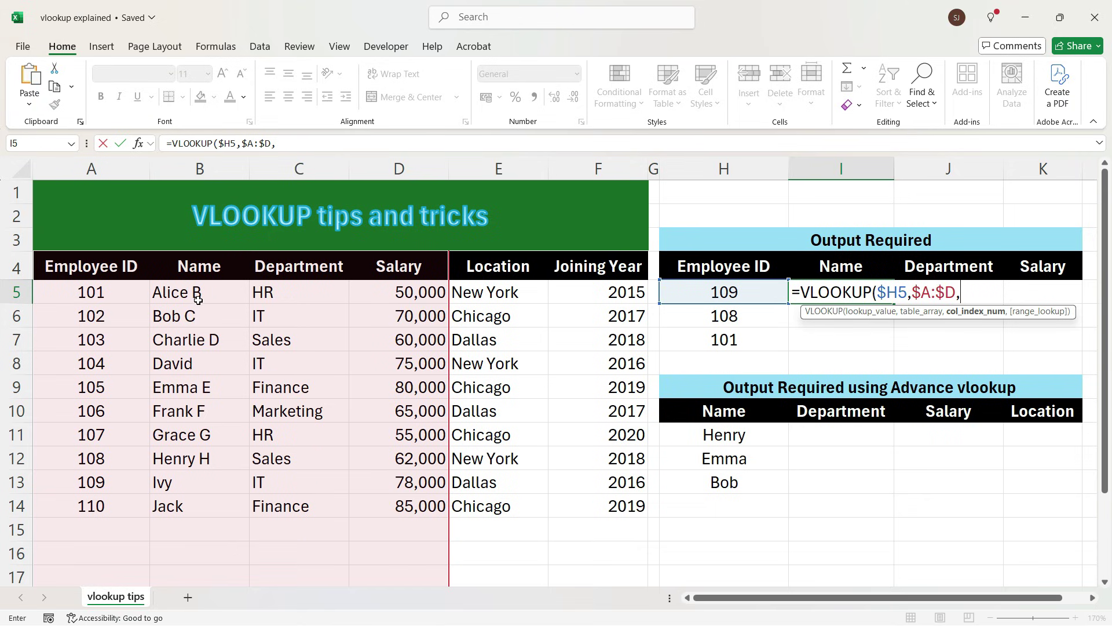
pyautogui.write('2,0')
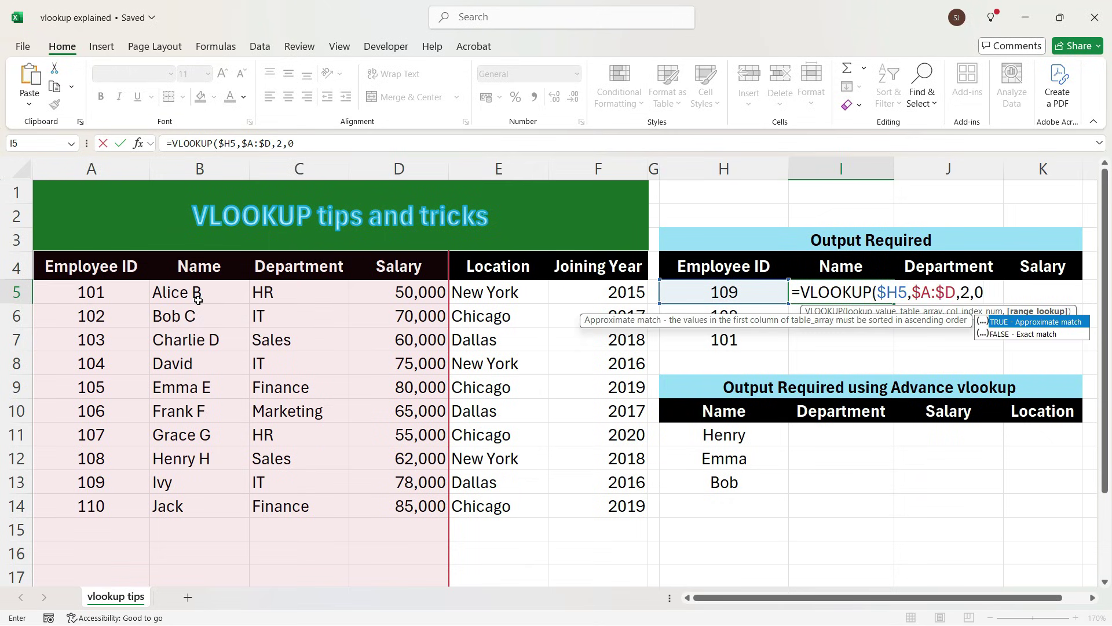
pyautogui.write(')')
pyautogui.press('Return')
pyautogui.moveTo(91, 482); pyautogui.dragTo(198, 474)
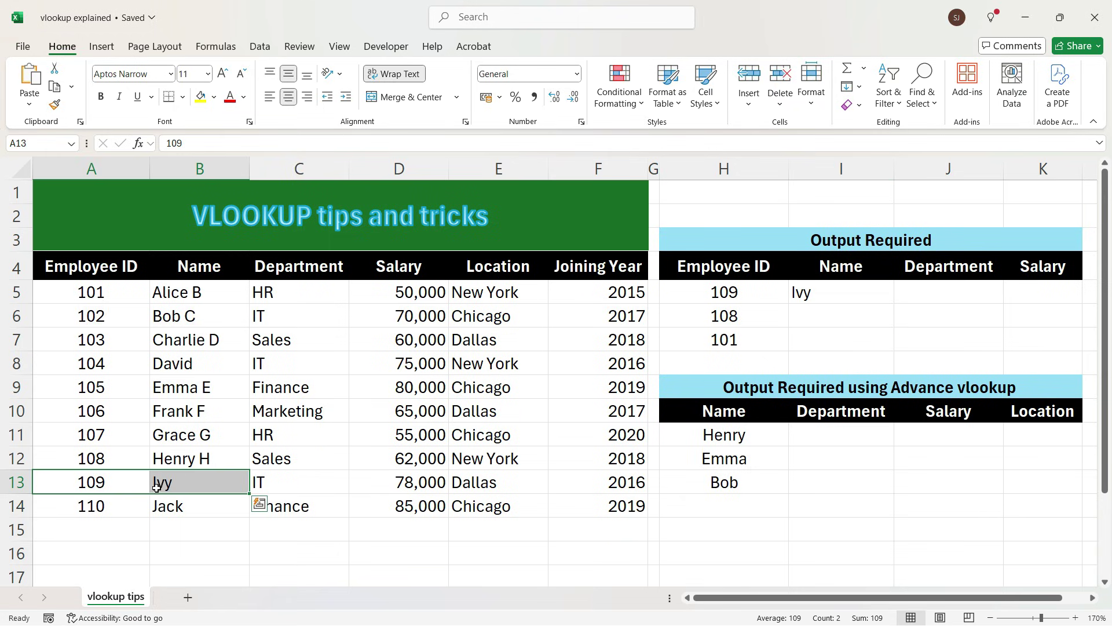
# Copy the lookup into J5 and change its column number to 3 to return department IT.
pyautogui.click(876, 298)
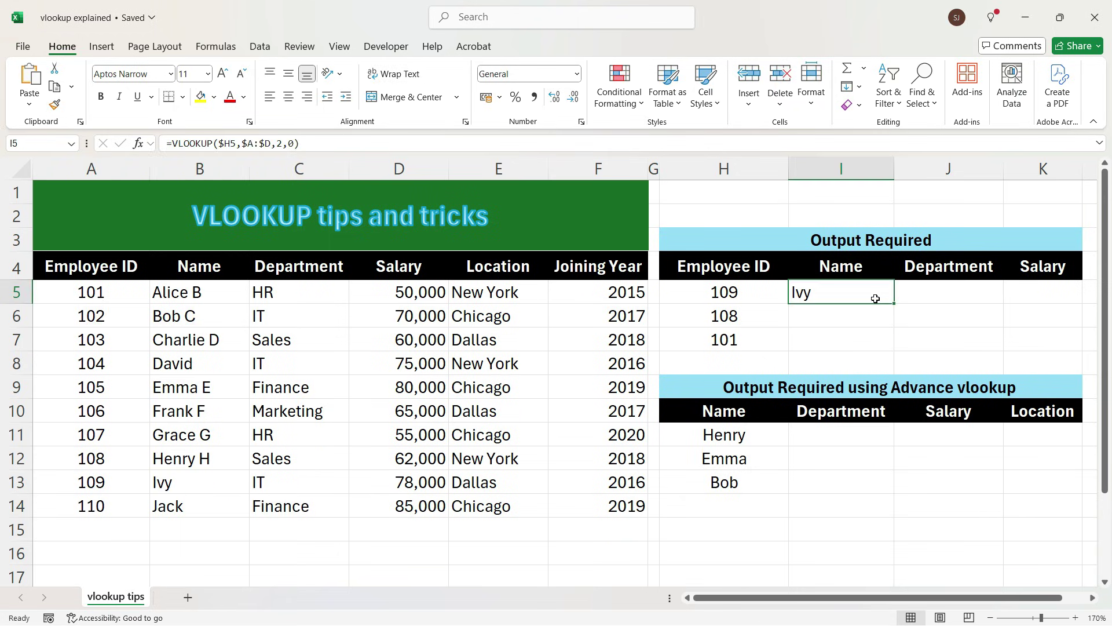
pyautogui.moveTo(895, 303); pyautogui.dragTo(960, 284)
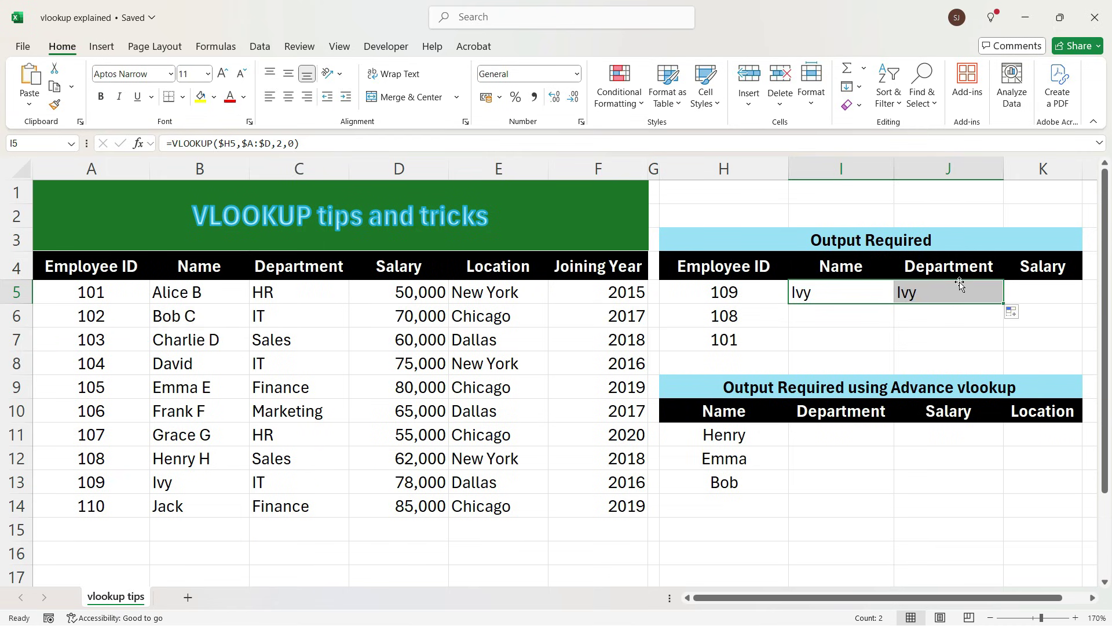
pyautogui.click(950, 291)
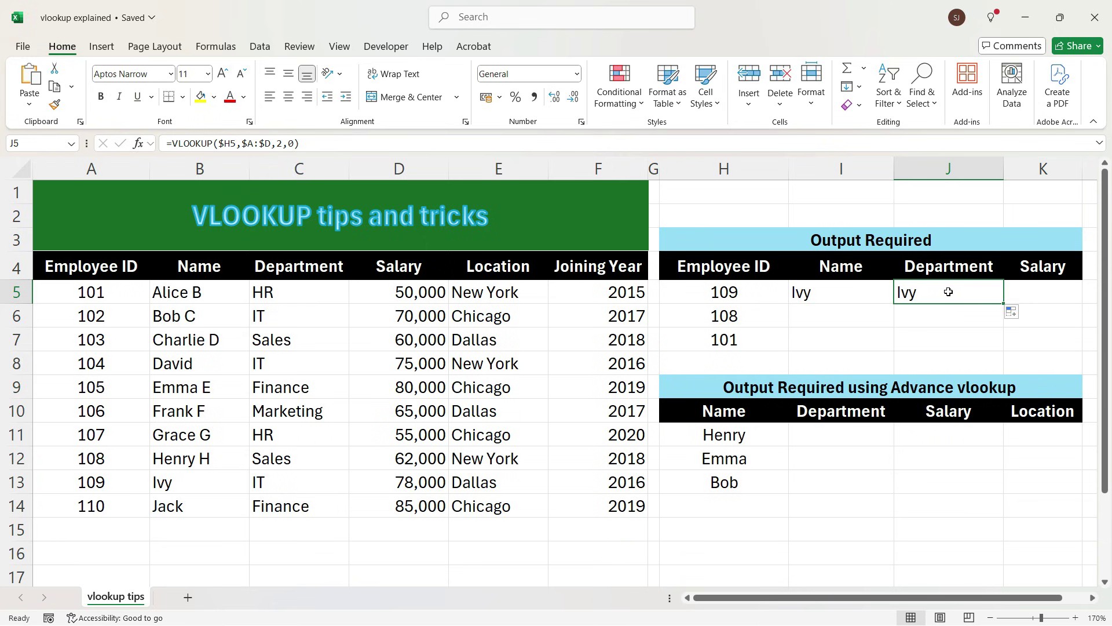
pyautogui.doubleClick(948, 291)
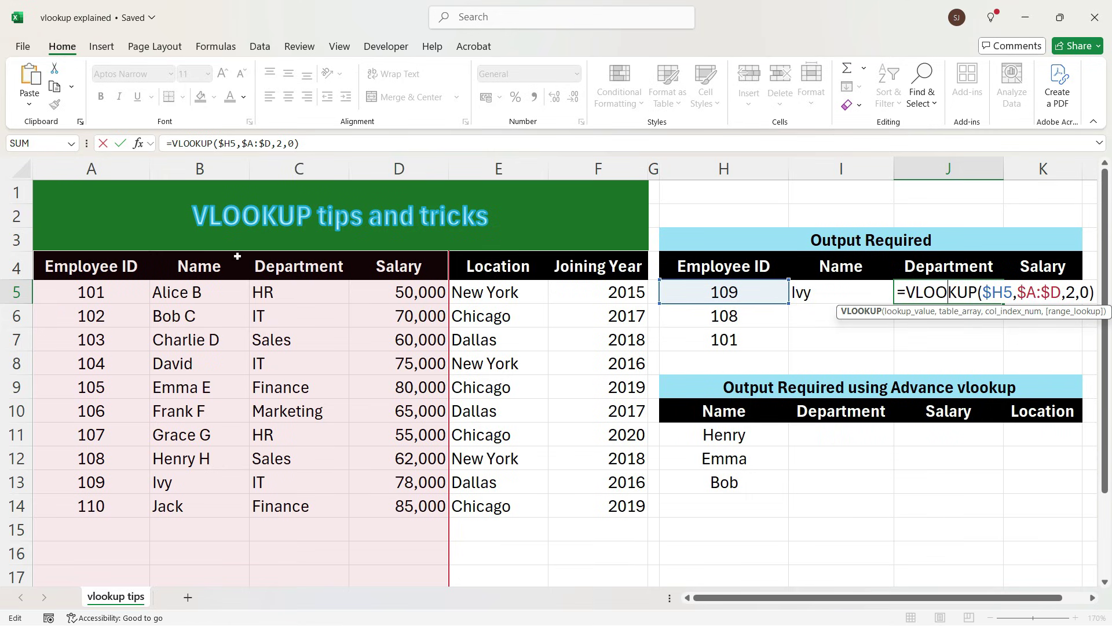
pyautogui.click(1075, 290)
pyautogui.press('BackSpace')
pyautogui.write('3')
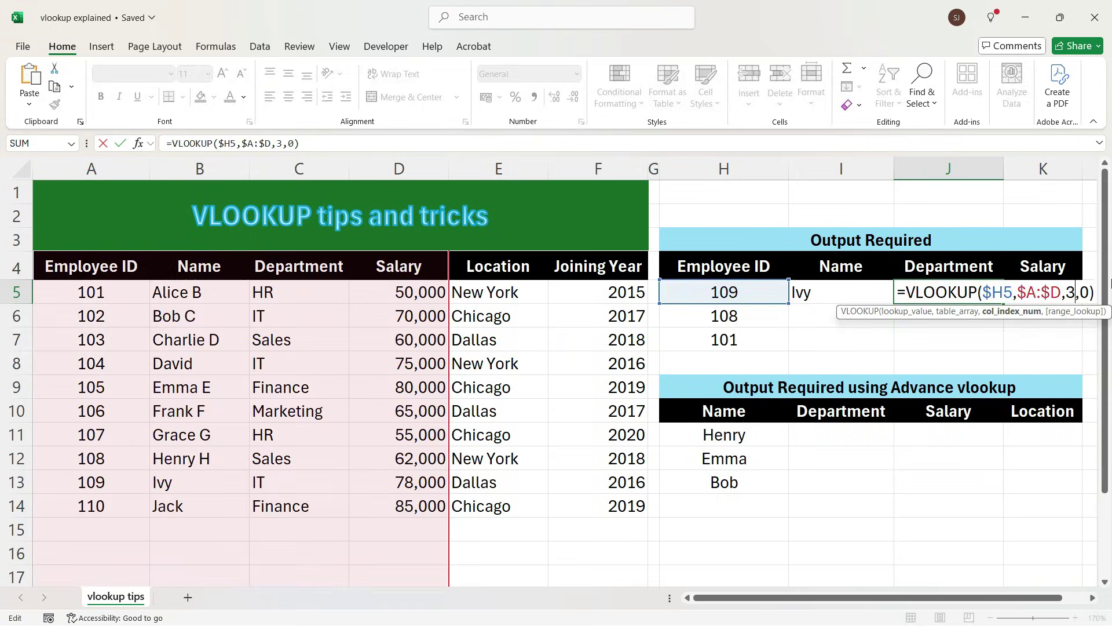
pyautogui.press('Return')
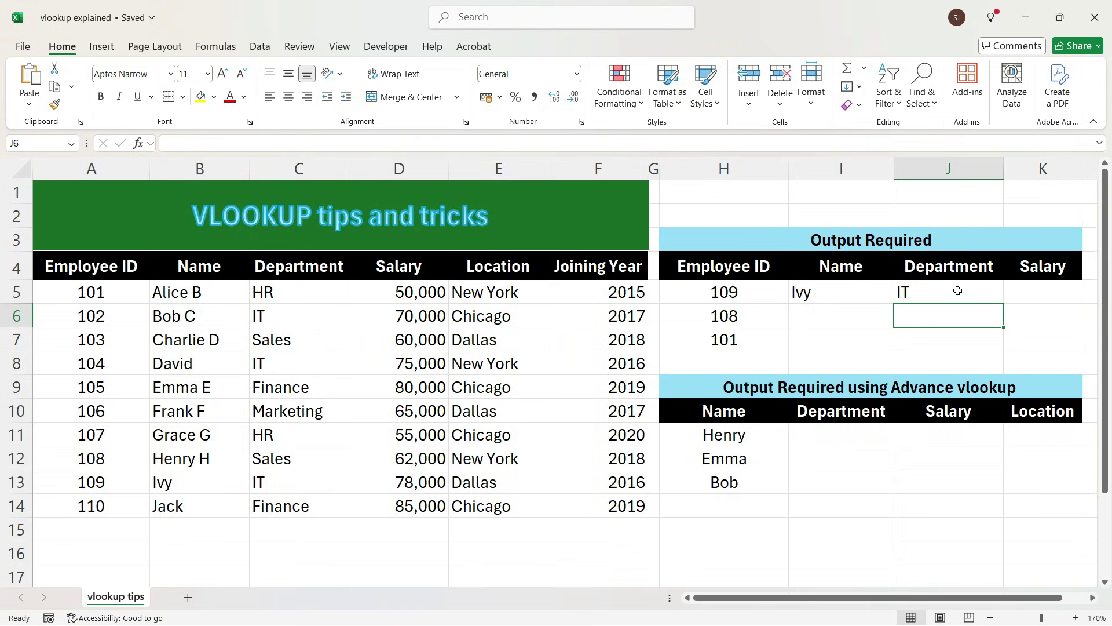
# Copy J5's formula into K5 with column number 4 to return salary 78000.
pyautogui.click(938, 290)
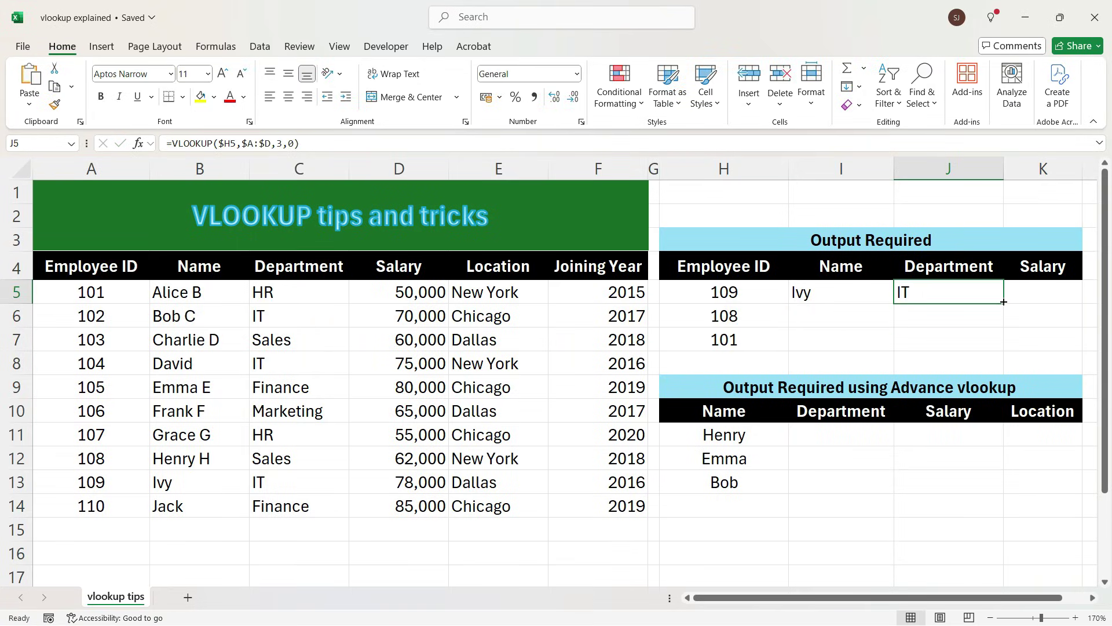
pyautogui.moveTo(1005, 304); pyautogui.dragTo(1063, 306)
pyautogui.click(1060, 292)
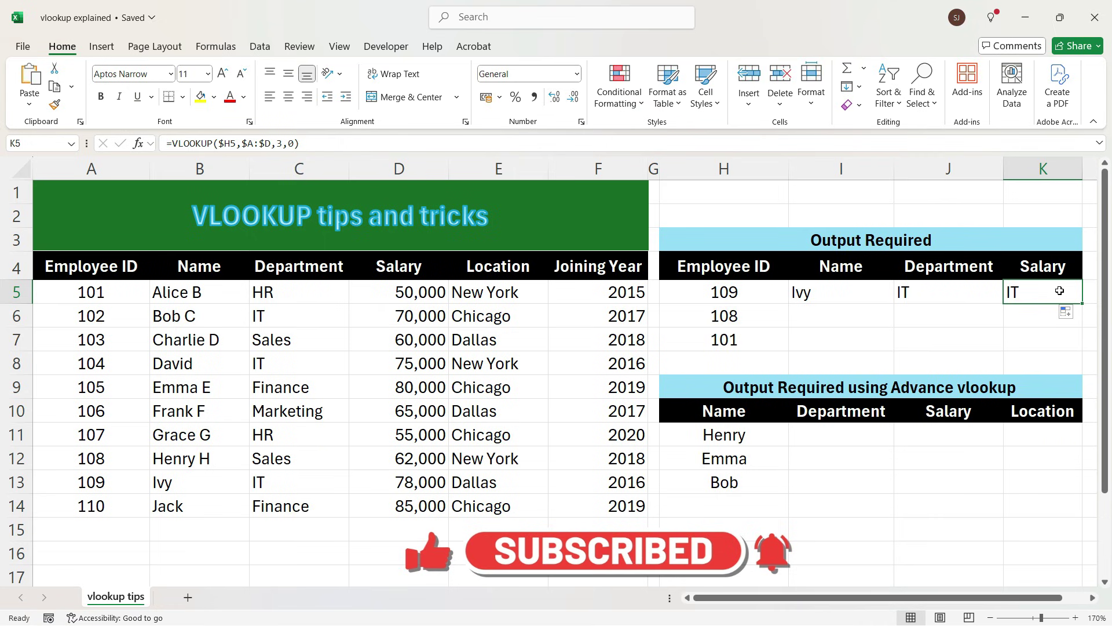
pyautogui.click(283, 144)
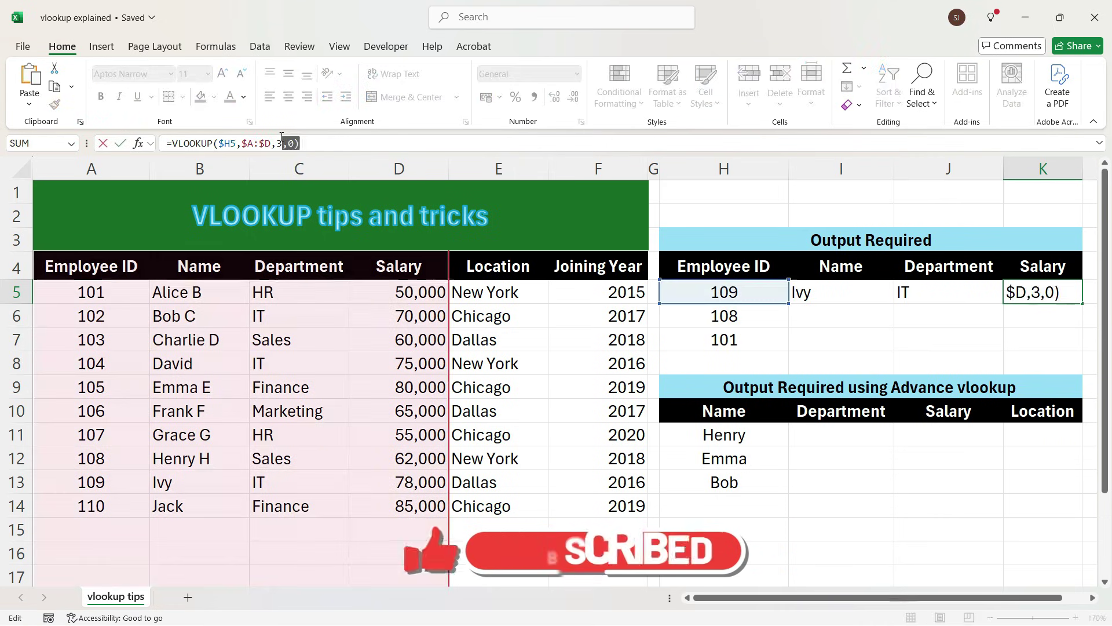
pyautogui.press('BackSpace')
pyautogui.write('4')
pyautogui.click(861, 288)
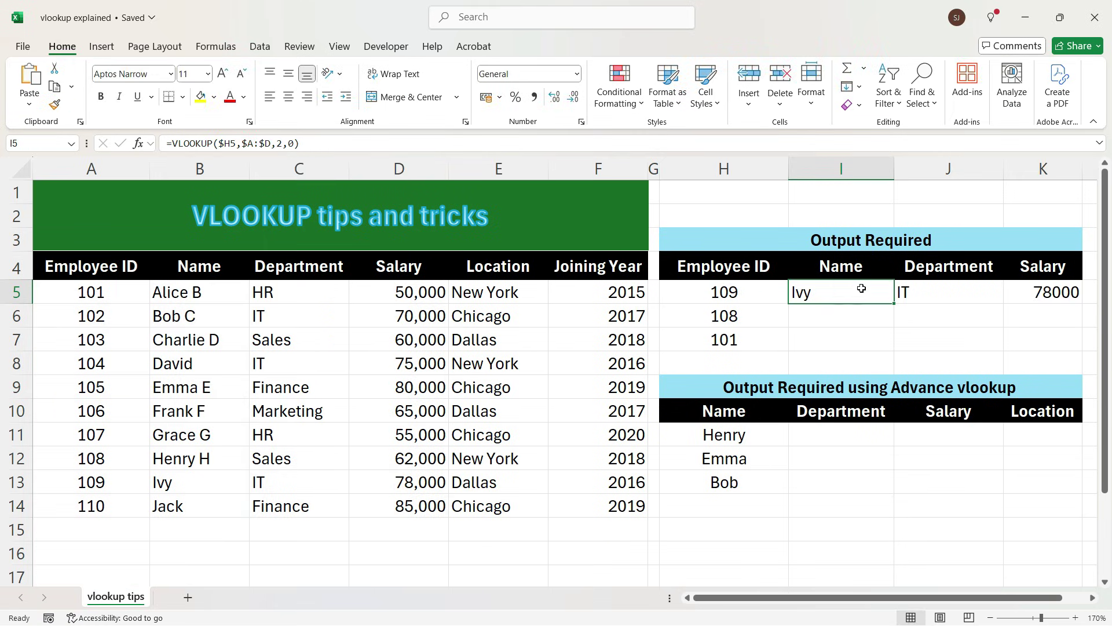
pyautogui.press('Right')
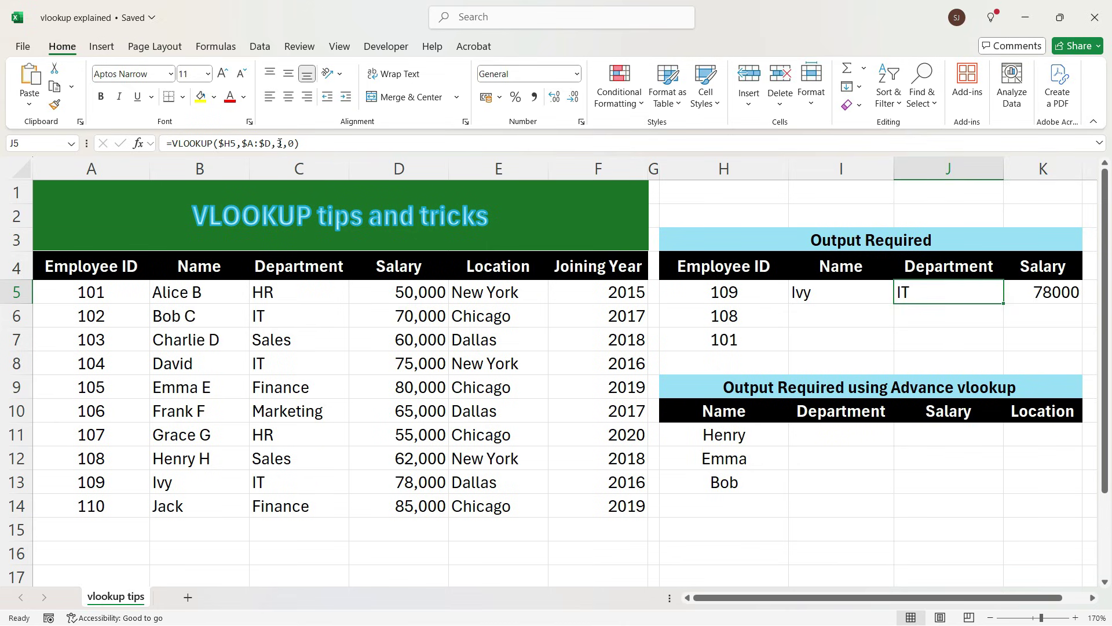
pyautogui.press('Right')
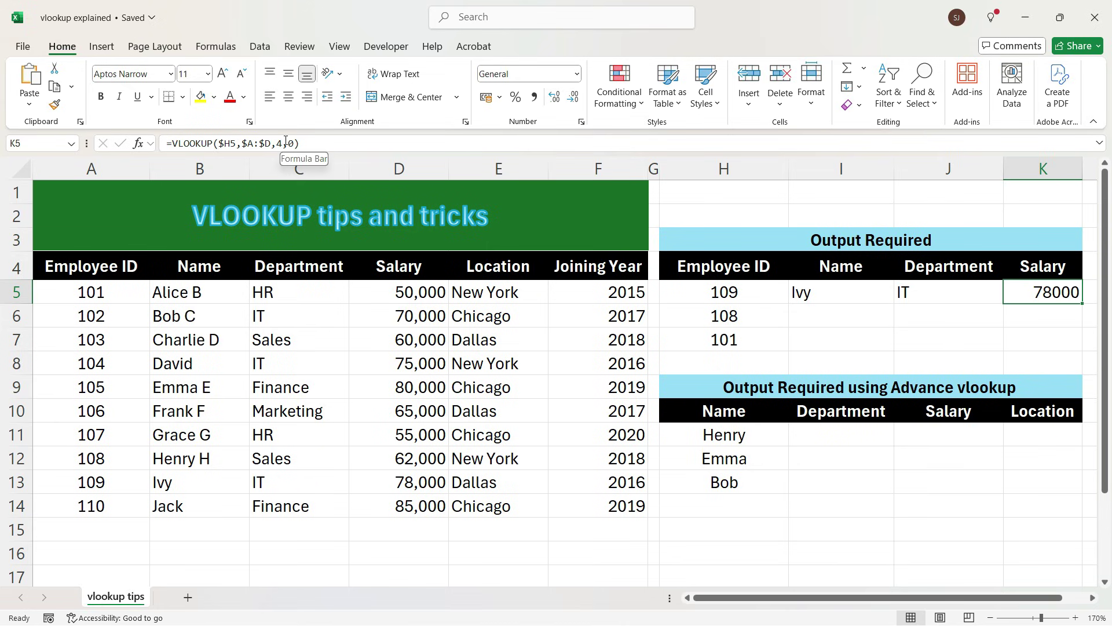
# Enter helper column numbers 2, 3 and 4 in I2, J2 and K2.
pyautogui.click(852, 215)
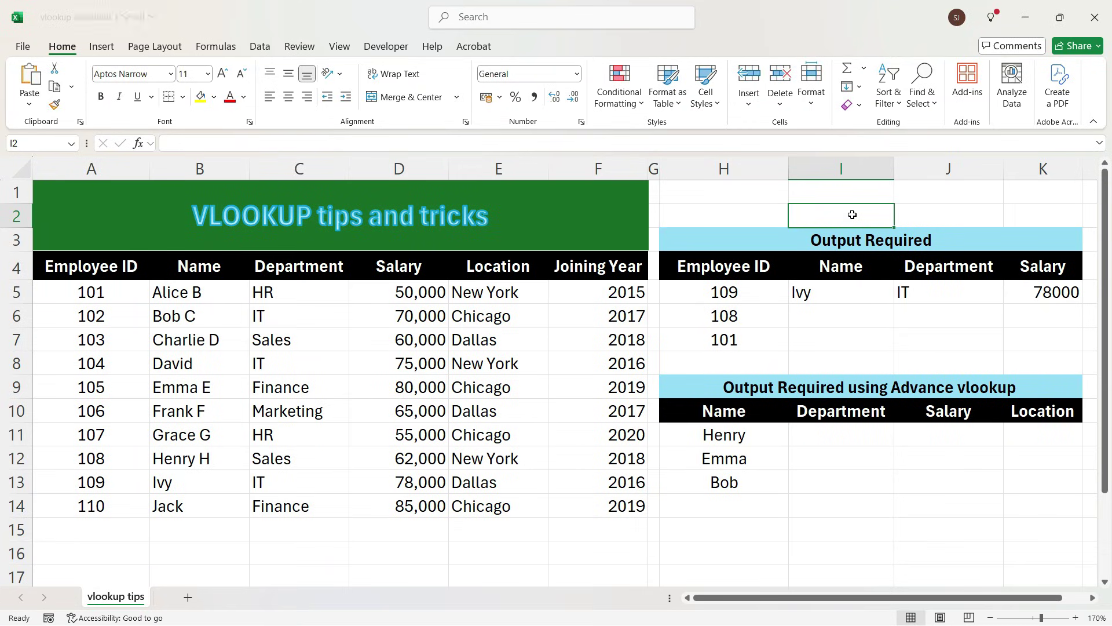
pyautogui.write('2')
pyautogui.press('Tab')
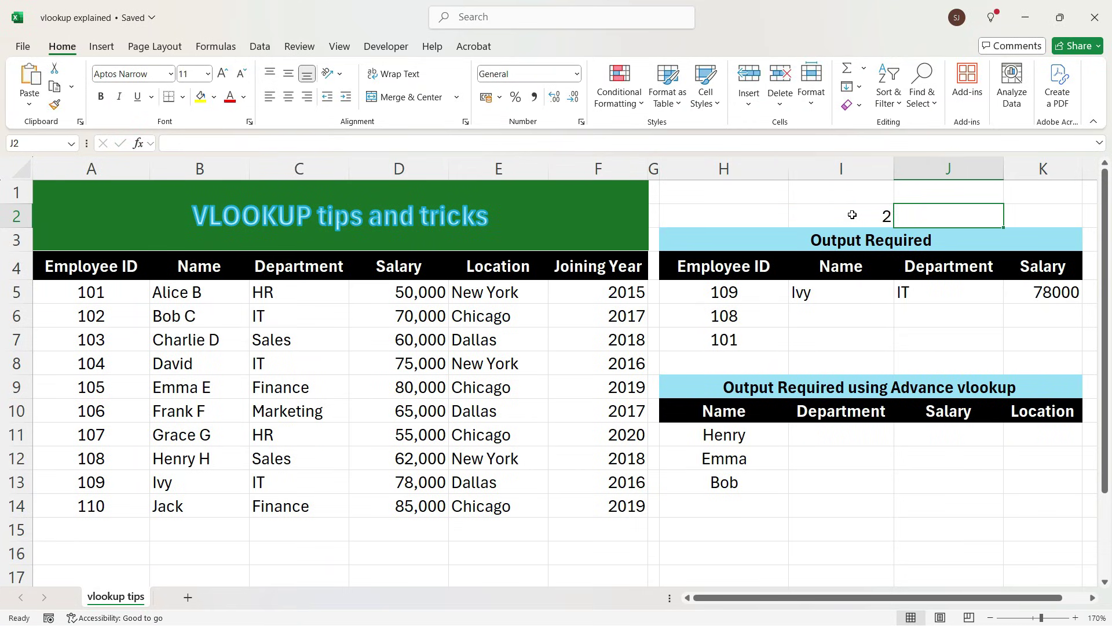
pyautogui.write('3')
pyautogui.click(1069, 217)
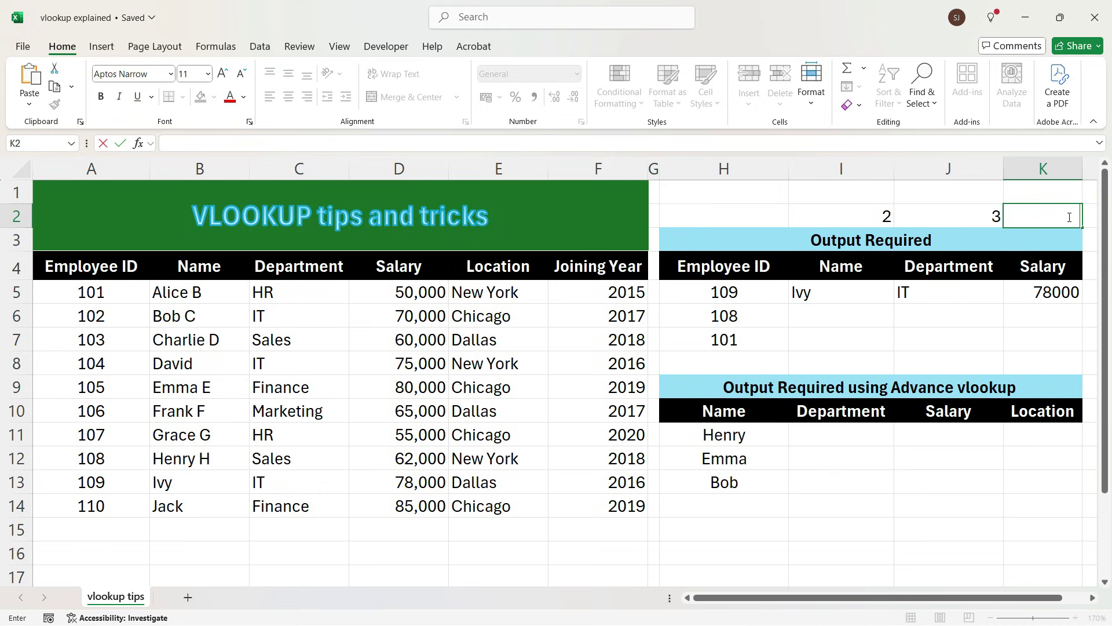
pyautogui.write('4')
pyautogui.doubleClick(961, 291)
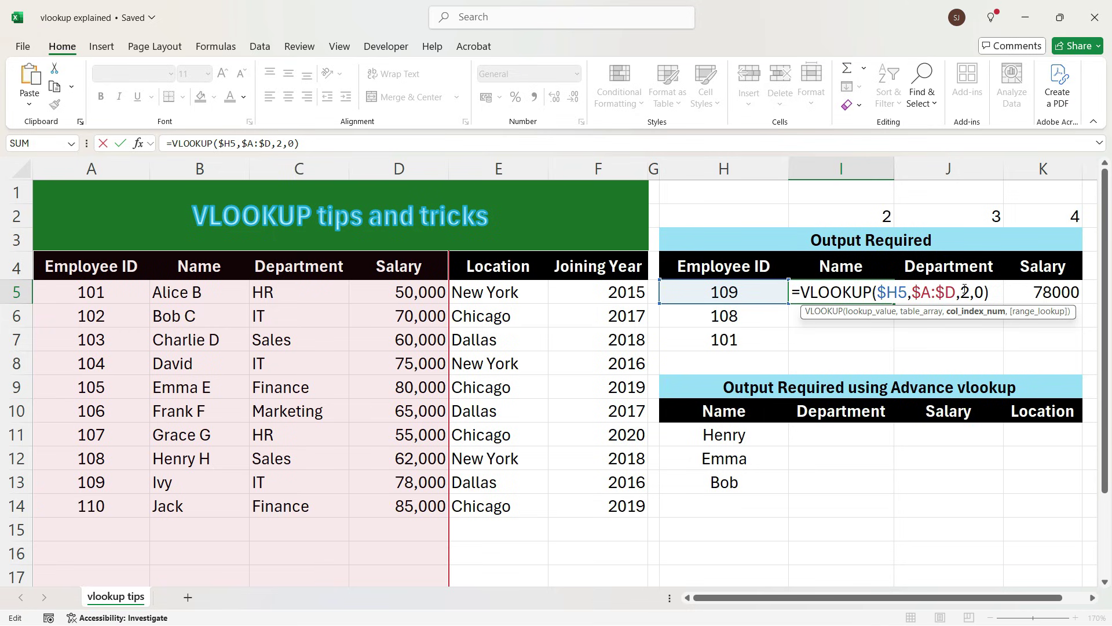
# Replace I5's fixed column number 2 with the row-locked reference I$2.
pyautogui.press('Delete')
pyautogui.click(871, 216)
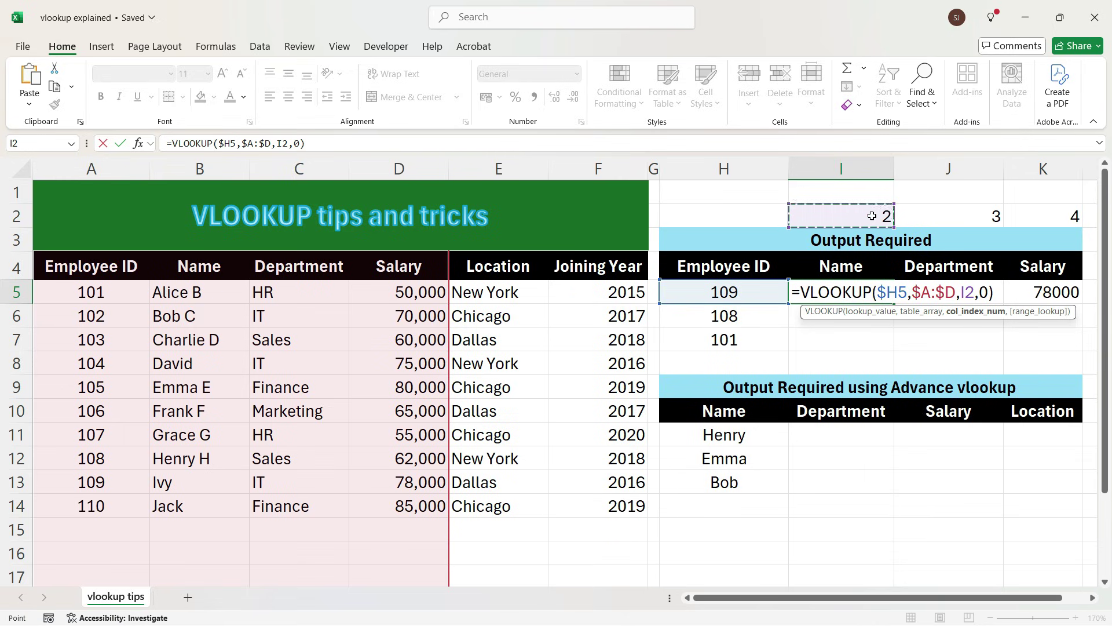
pyautogui.press('F4')
pyautogui.press('F4')
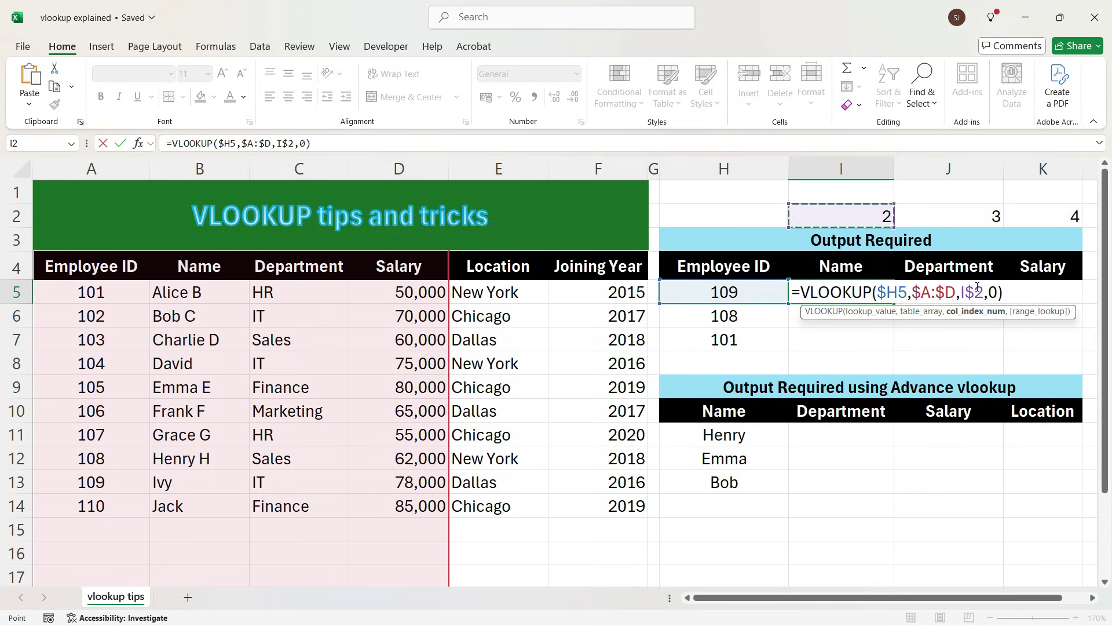
pyautogui.press('Return')
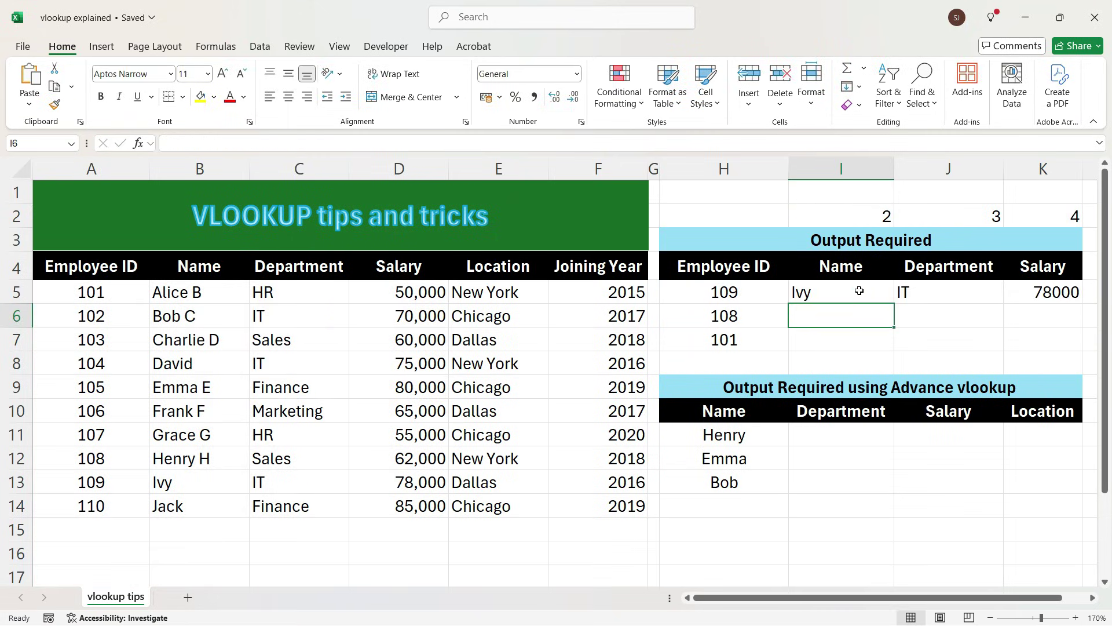
# Copy the I5 lookup across to K5 and down through row 7, checking J5 and K5.
pyautogui.click(859, 290)
pyautogui.moveTo(894, 303); pyautogui.dragTo(1067, 307)
pyautogui.click(959, 288)
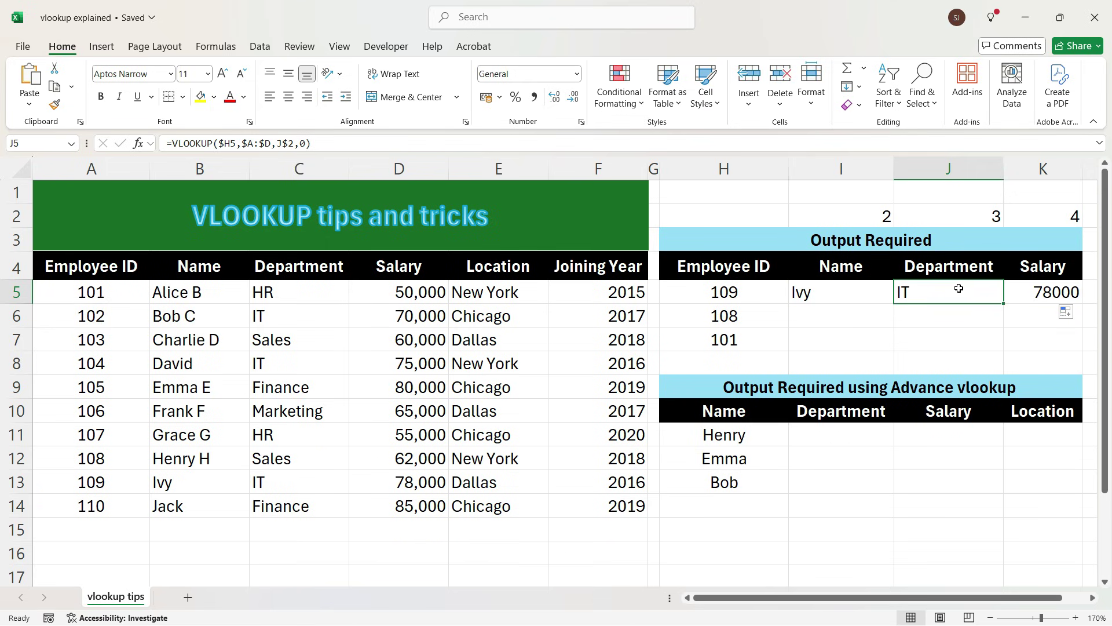
pyautogui.doubleClick(958, 288)
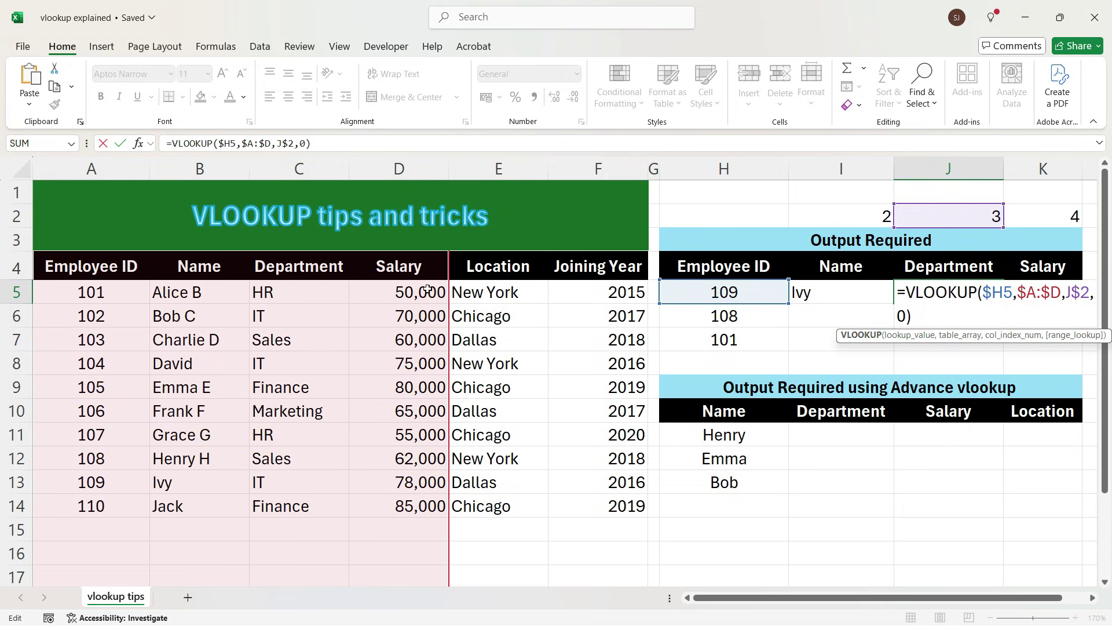
pyautogui.doubleClick(1046, 292)
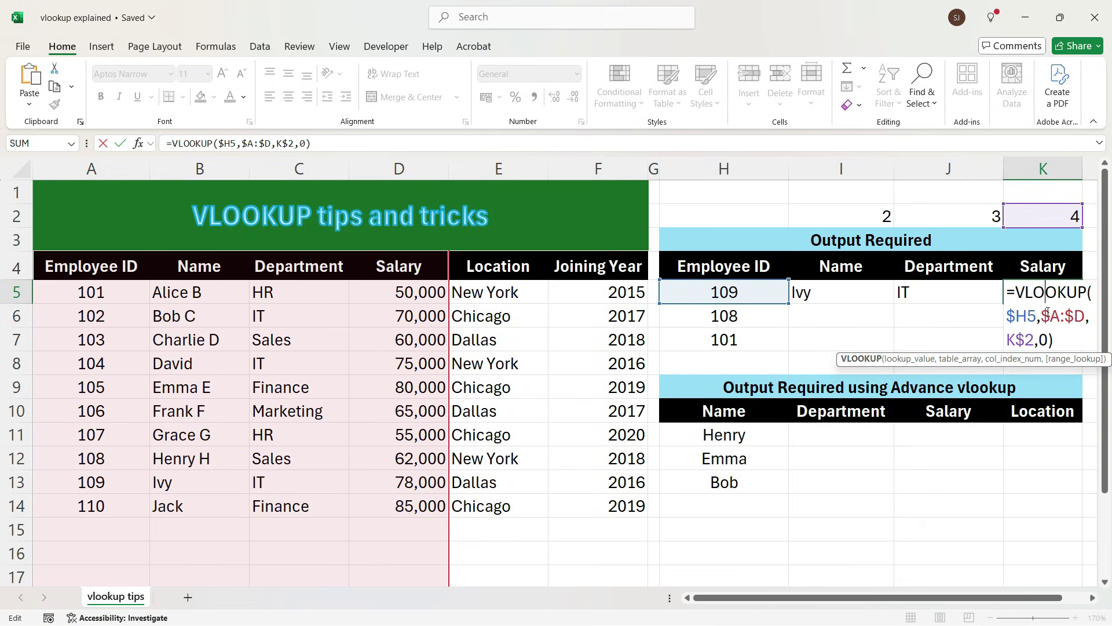
pyautogui.moveTo(841, 291); pyautogui.dragTo(1081, 347)
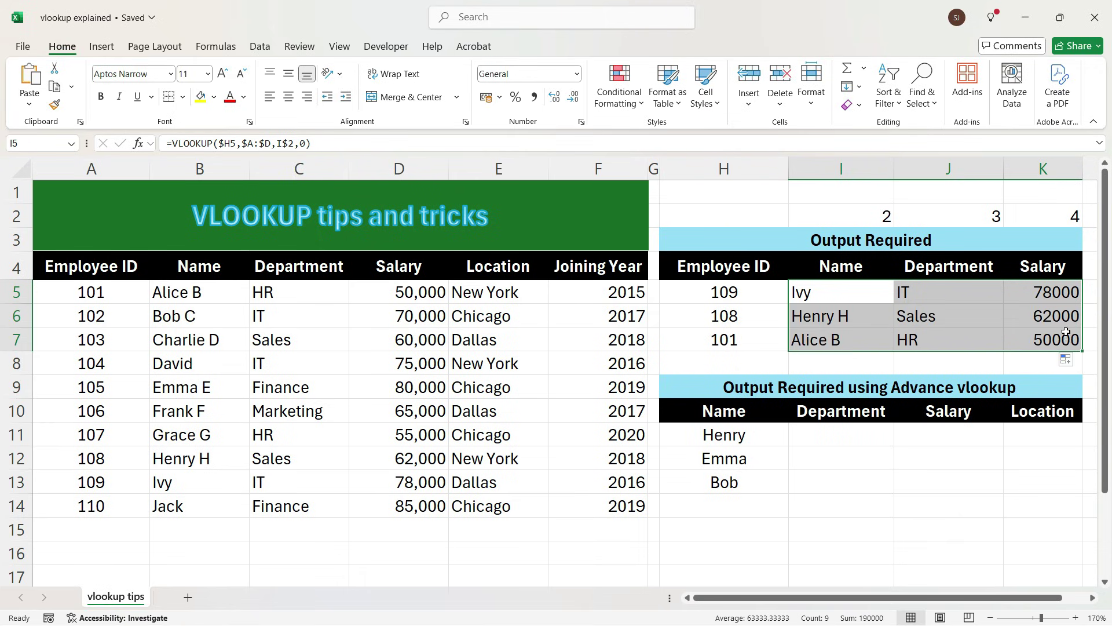
# Clear the helper numbers 2, 3 and 4 from I2:K2, turning the results into #VALUE!
pyautogui.click(869, 298)
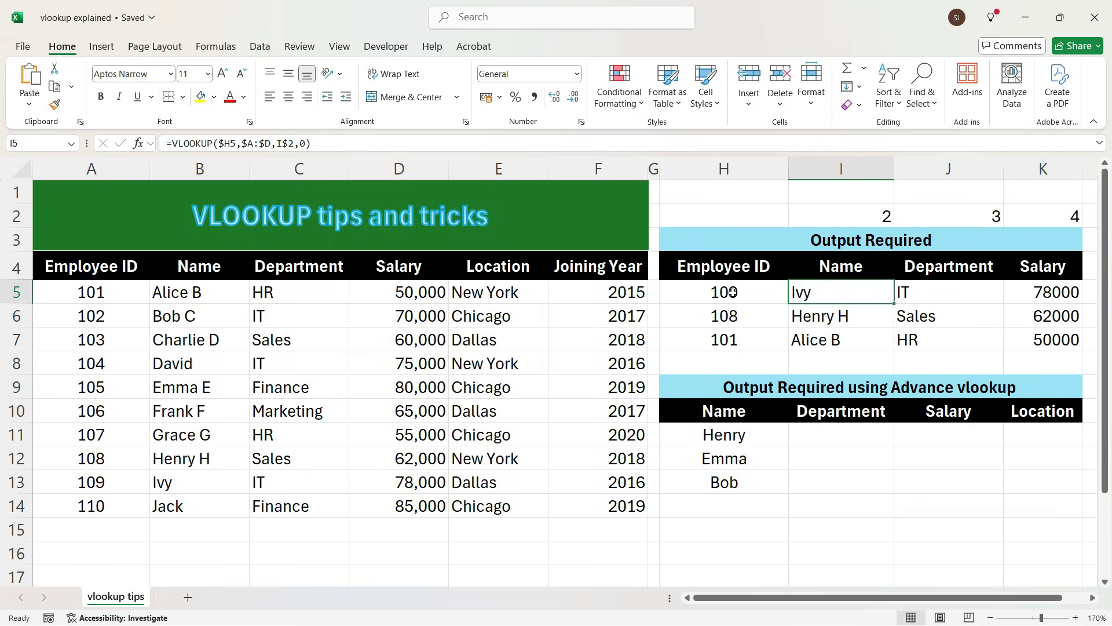
pyautogui.moveTo(856, 213); pyautogui.dragTo(1013, 213)
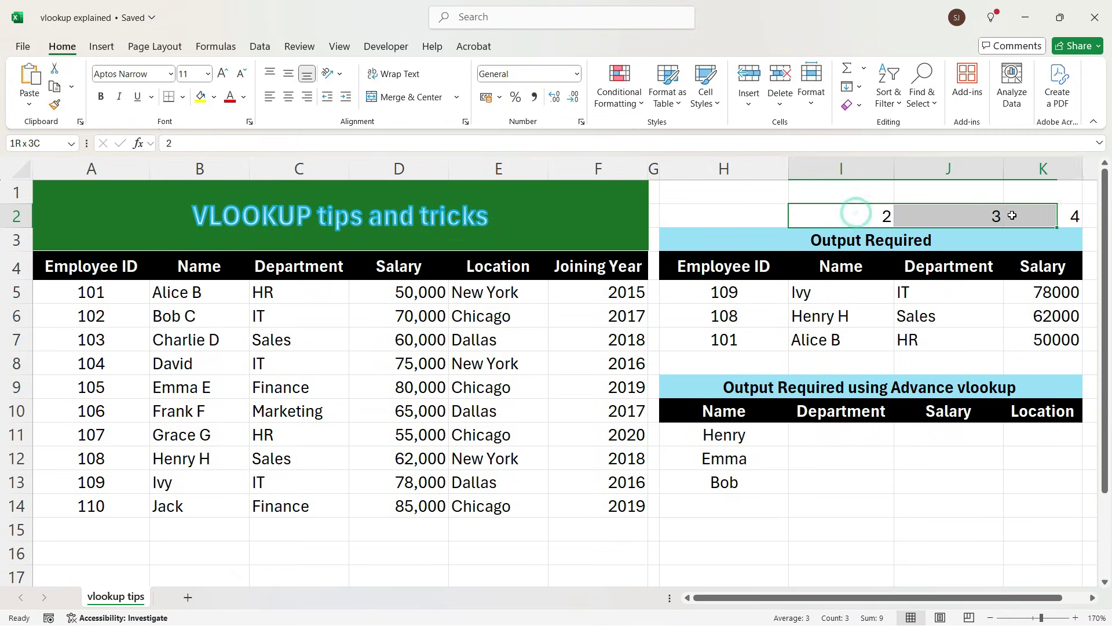
pyautogui.press('Delete')
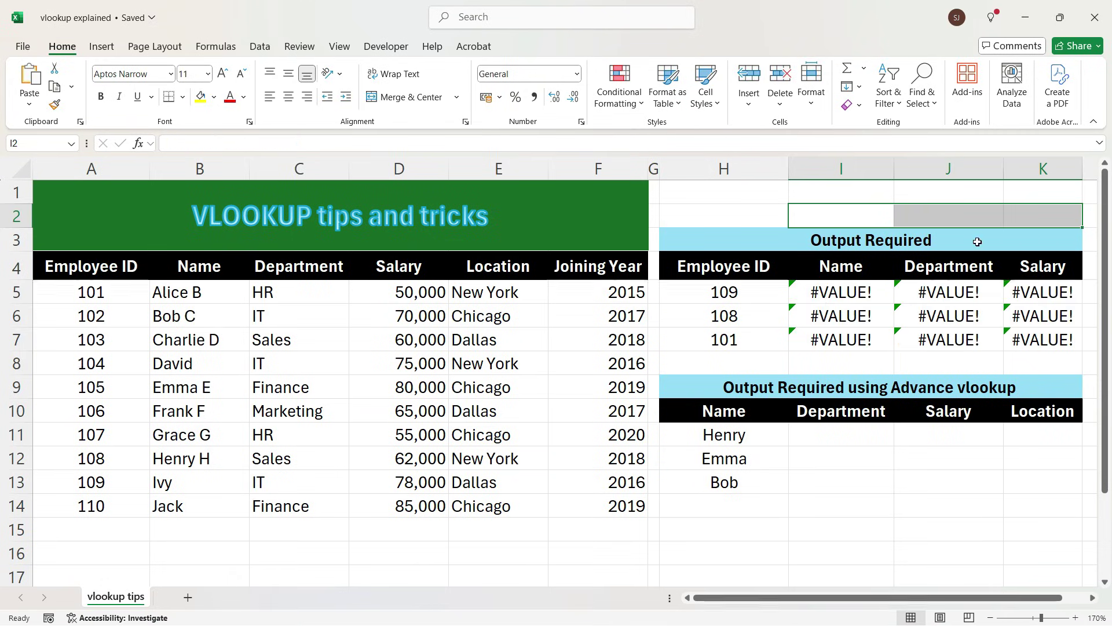
pyautogui.click(861, 289)
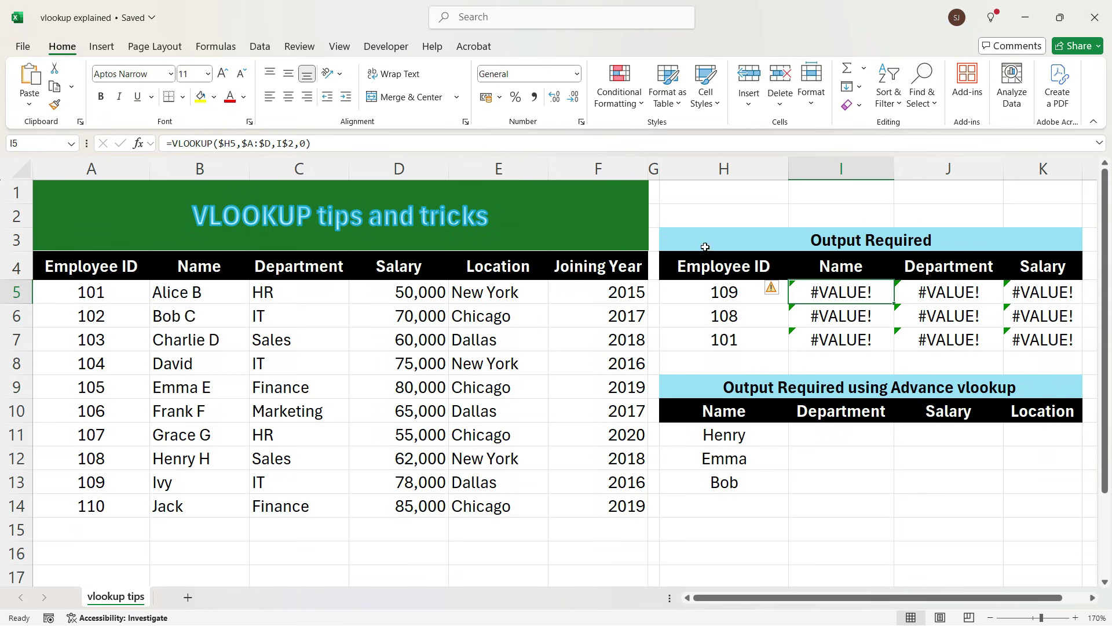
pyautogui.press('F2')
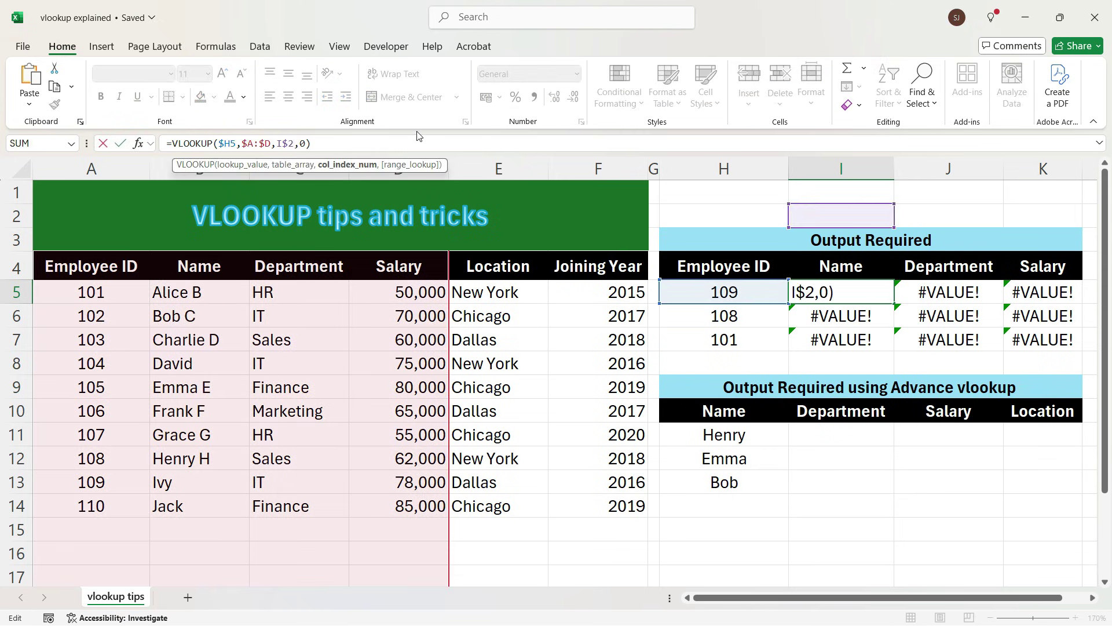
# Replace I$2 in the I5 lookup with COLUMN(b1) so it returns Ivy again.
pyautogui.press('BackSpace')
pyautogui.press('BackSpace')
pyautogui.press('BackSpace')
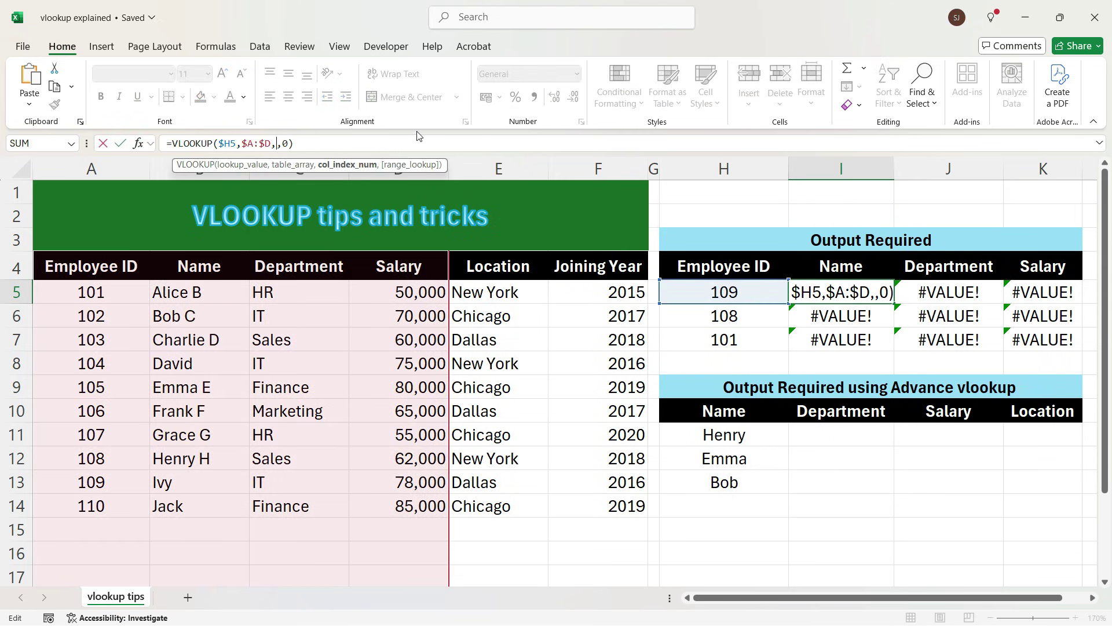
pyautogui.write('col')
pyautogui.press('Tab')
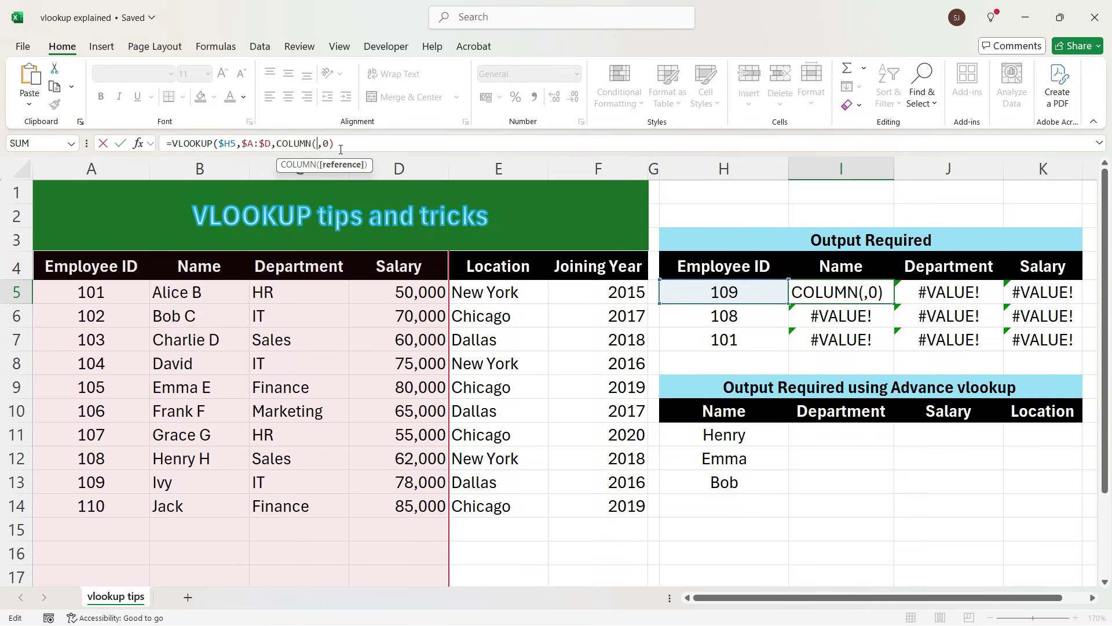
pyautogui.write('b')
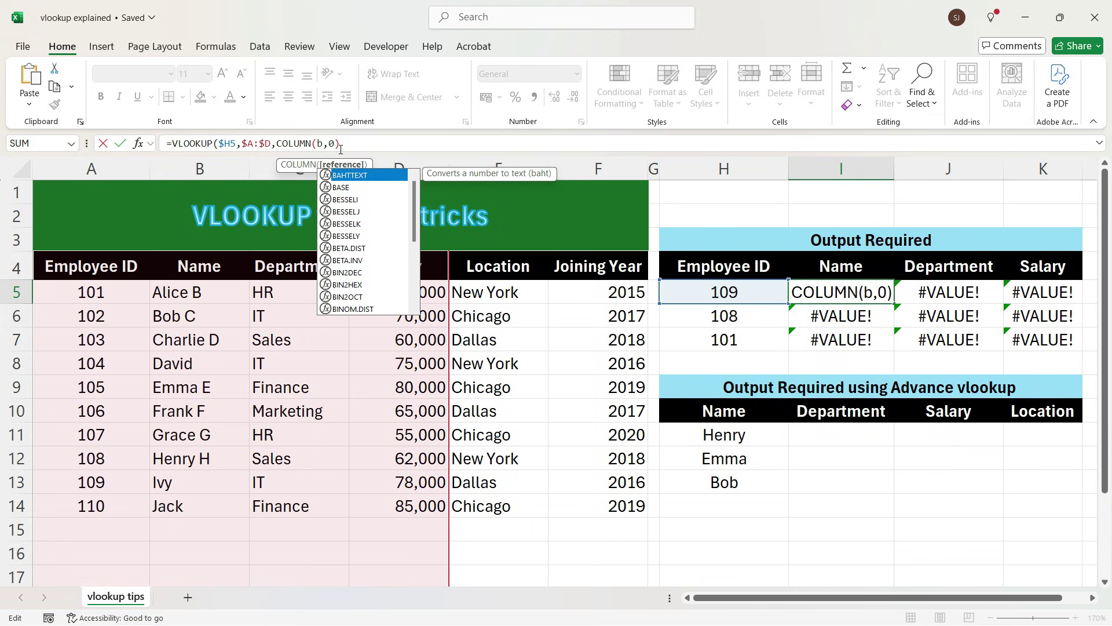
pyautogui.write('1)')
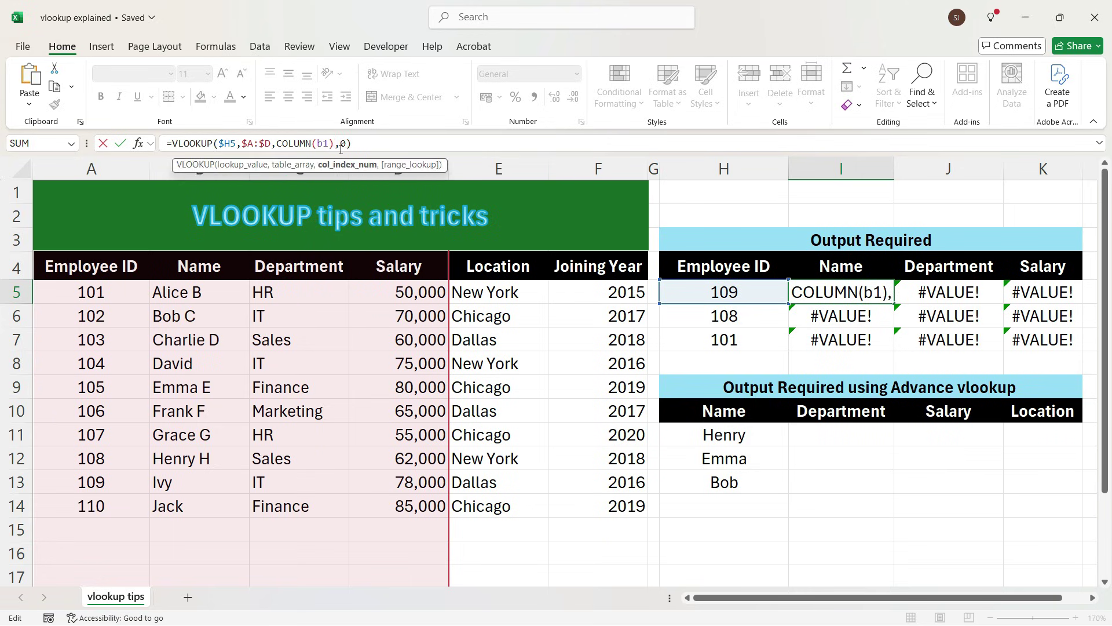
pyautogui.press('Return')
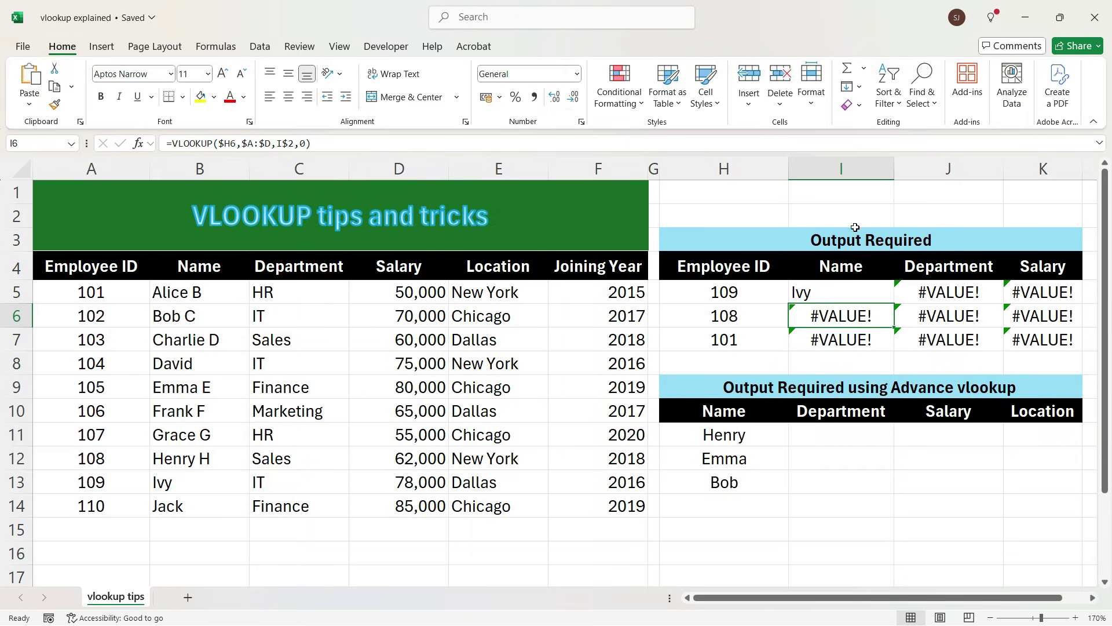
# Copy the COLUMN-based lookup over I5:K7, giving Ivy/IT/78000, Henry H/Sales/62000 and Alice B/HR/50000.
pyautogui.click(836, 296)
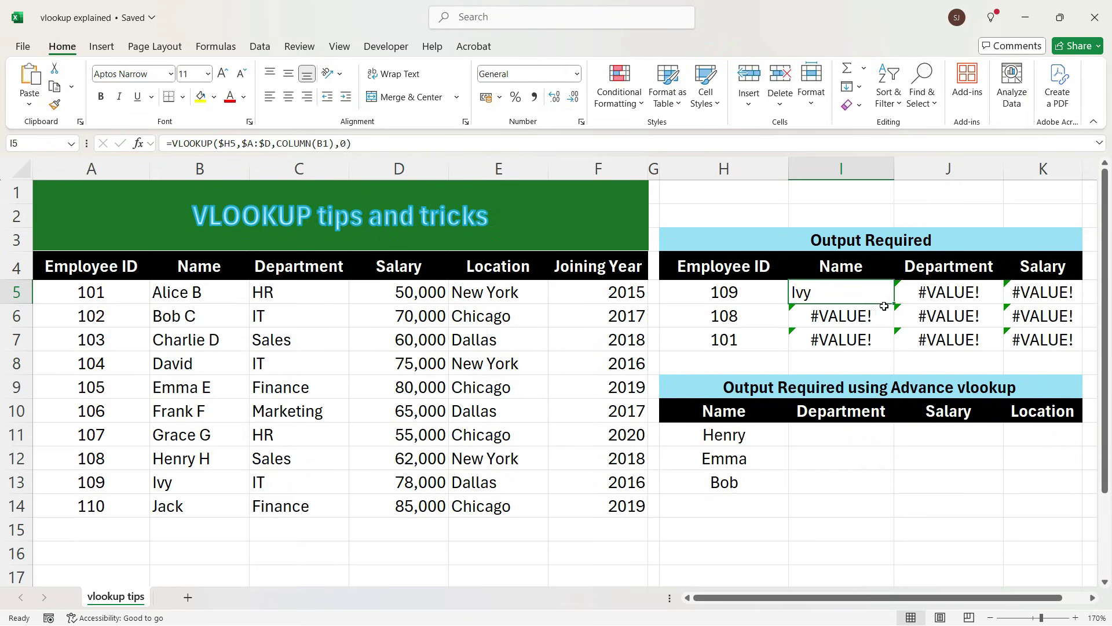
pyautogui.moveTo(894, 304); pyautogui.dragTo(1080, 348)
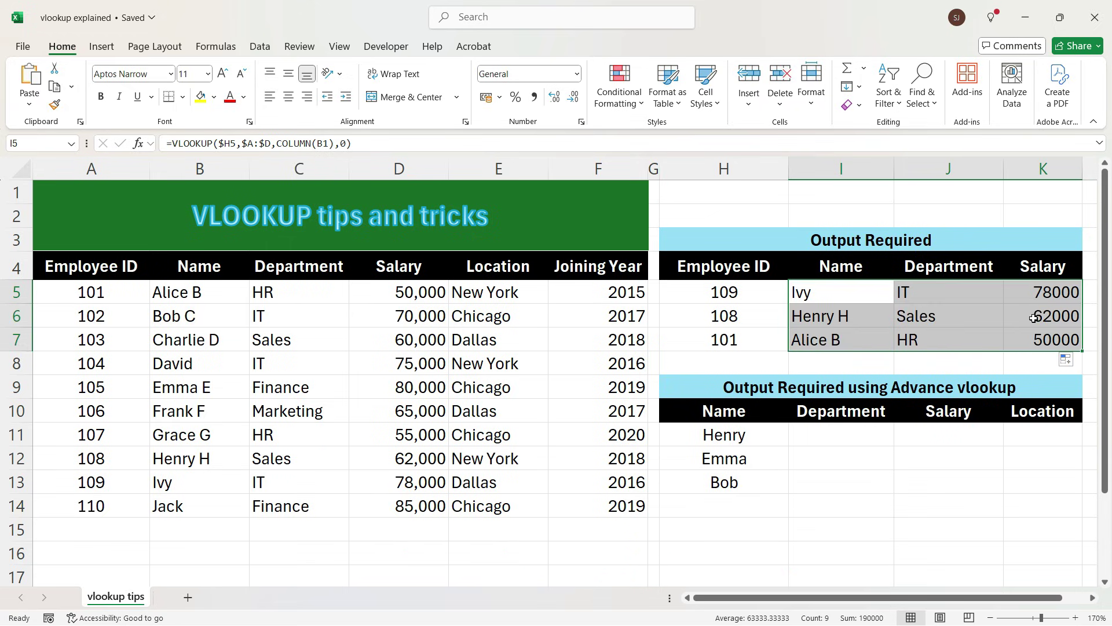
pyautogui.click(961, 316)
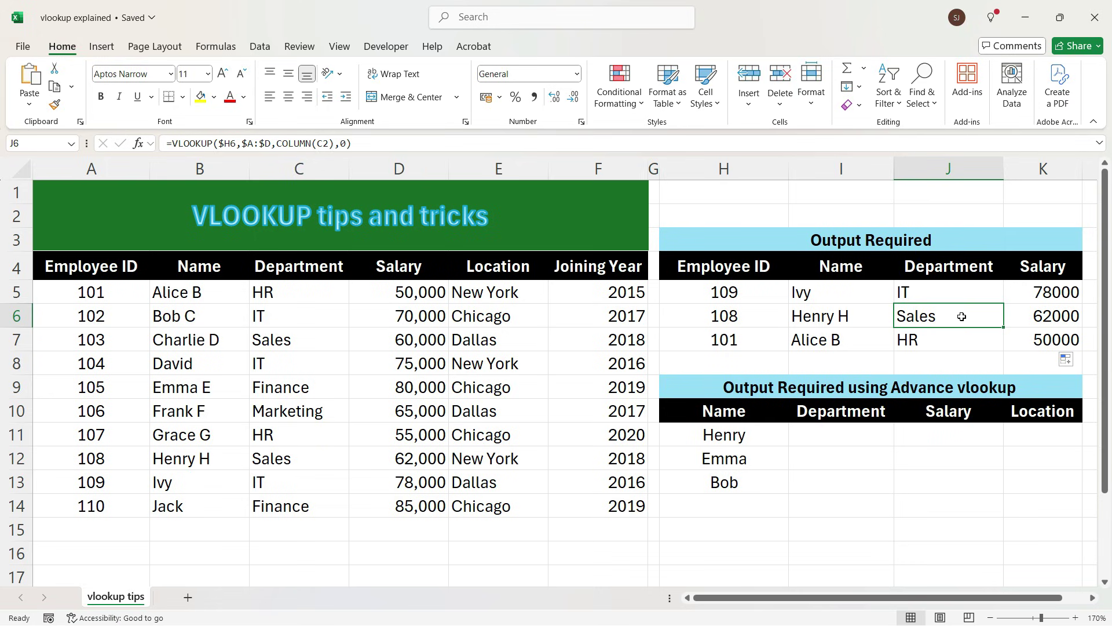
pyautogui.moveTo(335, 143); pyautogui.dragTo(279, 145)
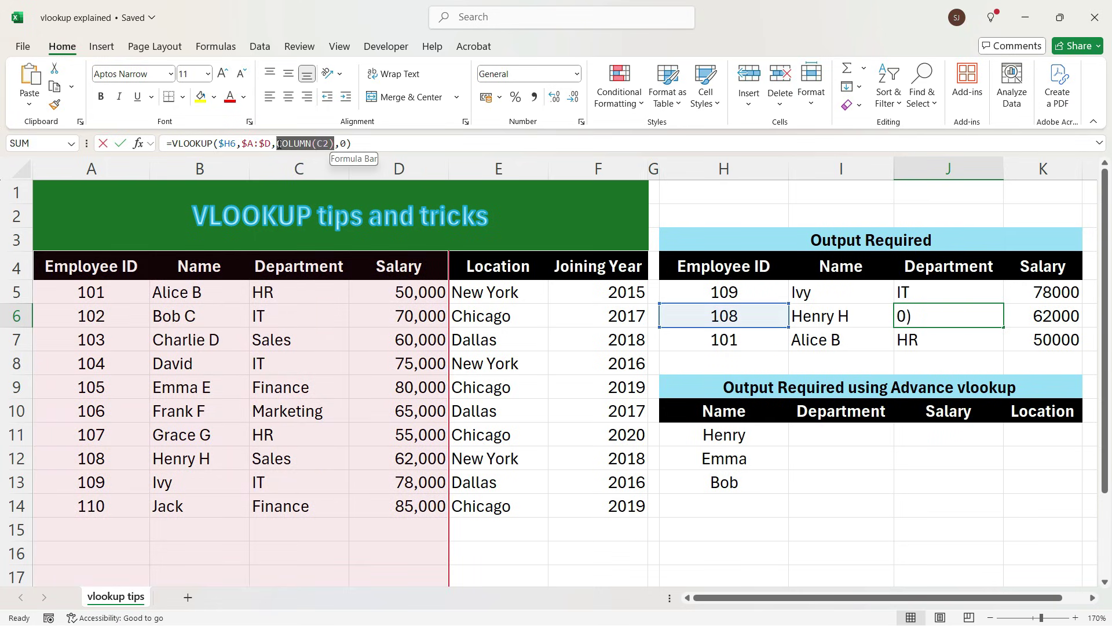
pyautogui.press('F9')
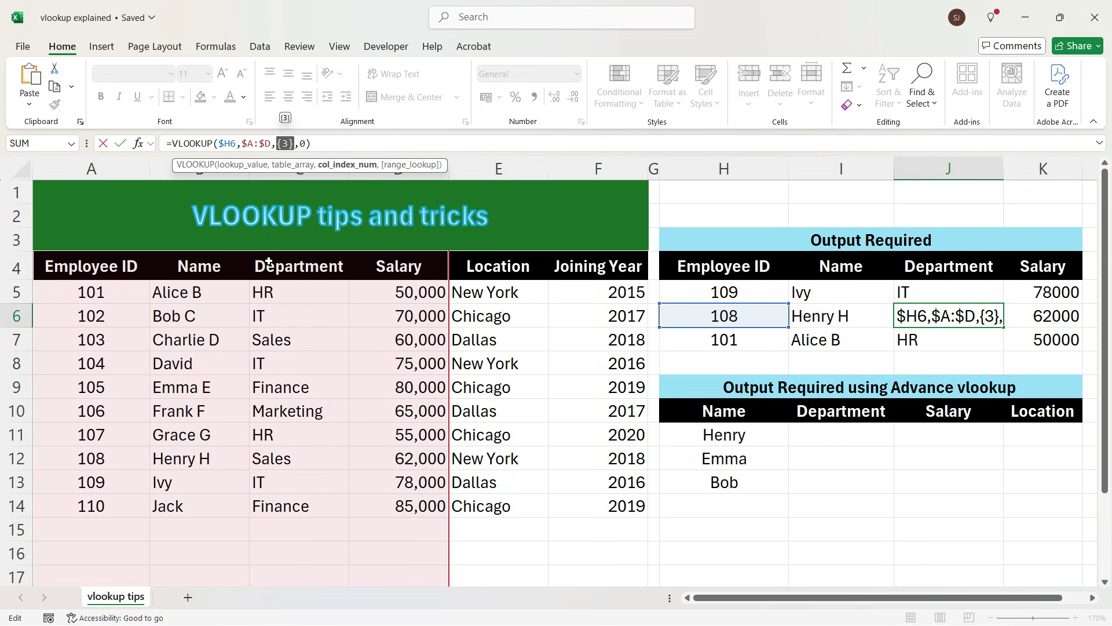
pyautogui.hotkey('ctrl', 'z')
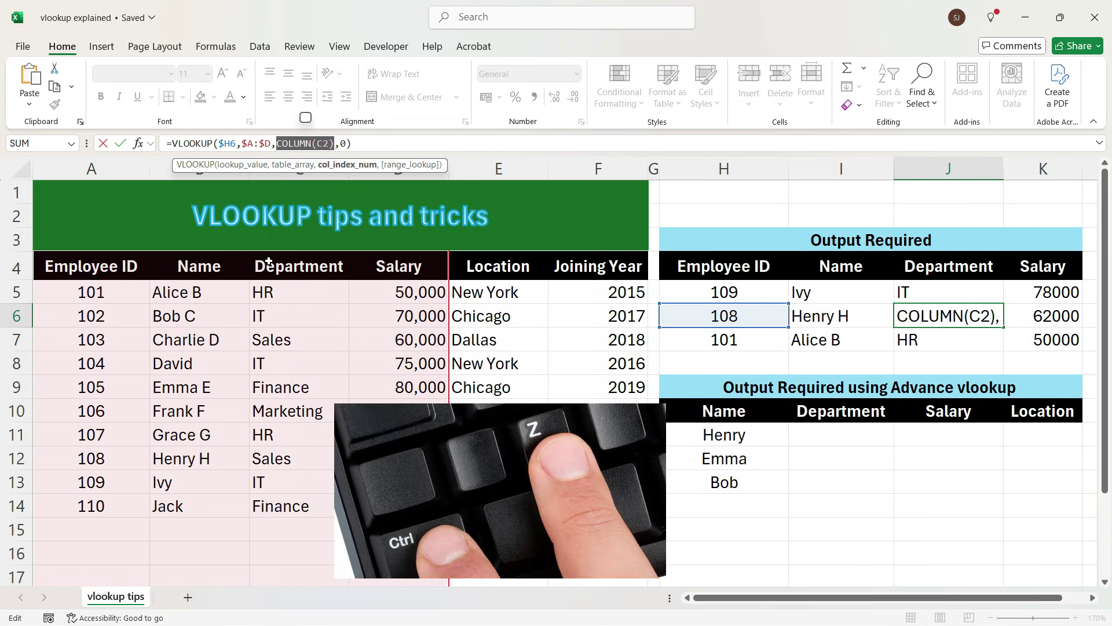
pyautogui.press('Return')
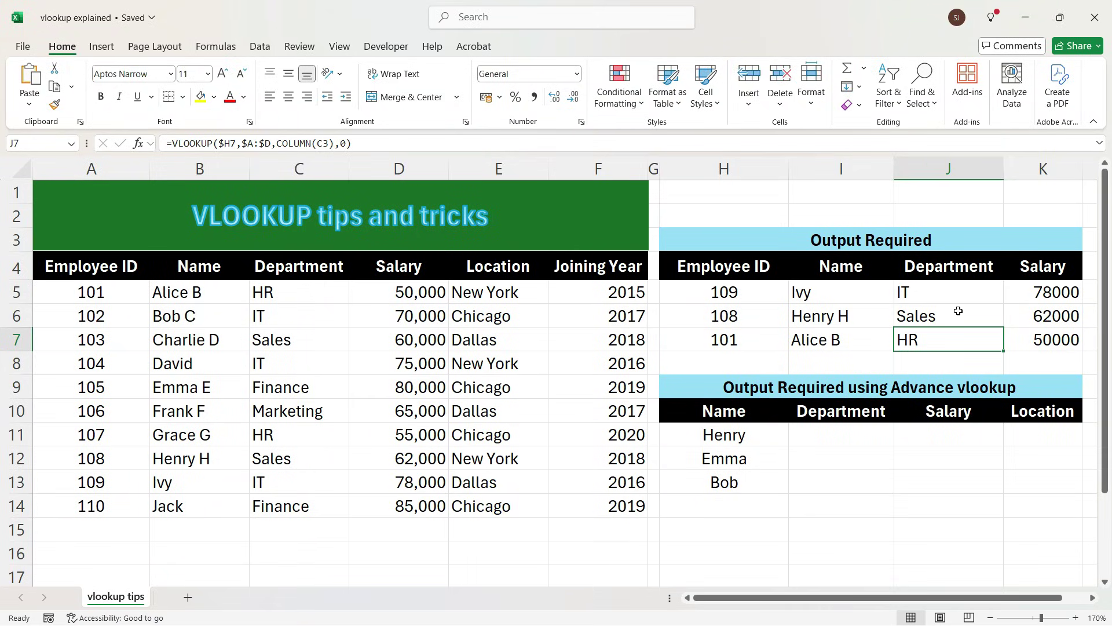
pyautogui.click(871, 295)
# Start I11's formula as =VLOOKUP($H11&"*", matching the H11 name with a wildcard.
pyautogui.click(826, 431)
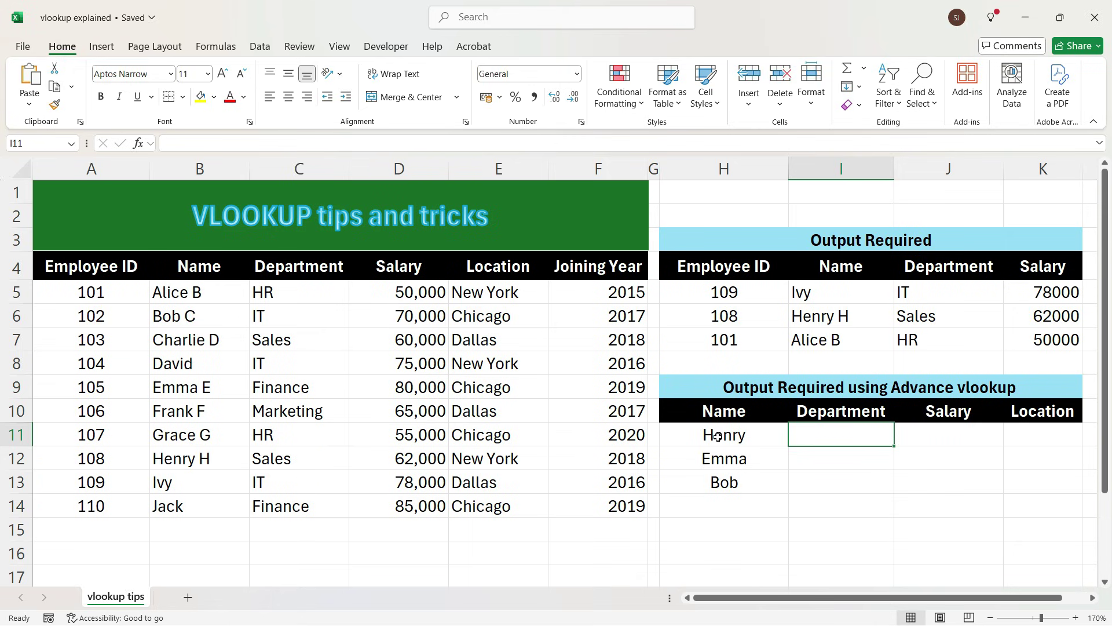
pyautogui.click(747, 437)
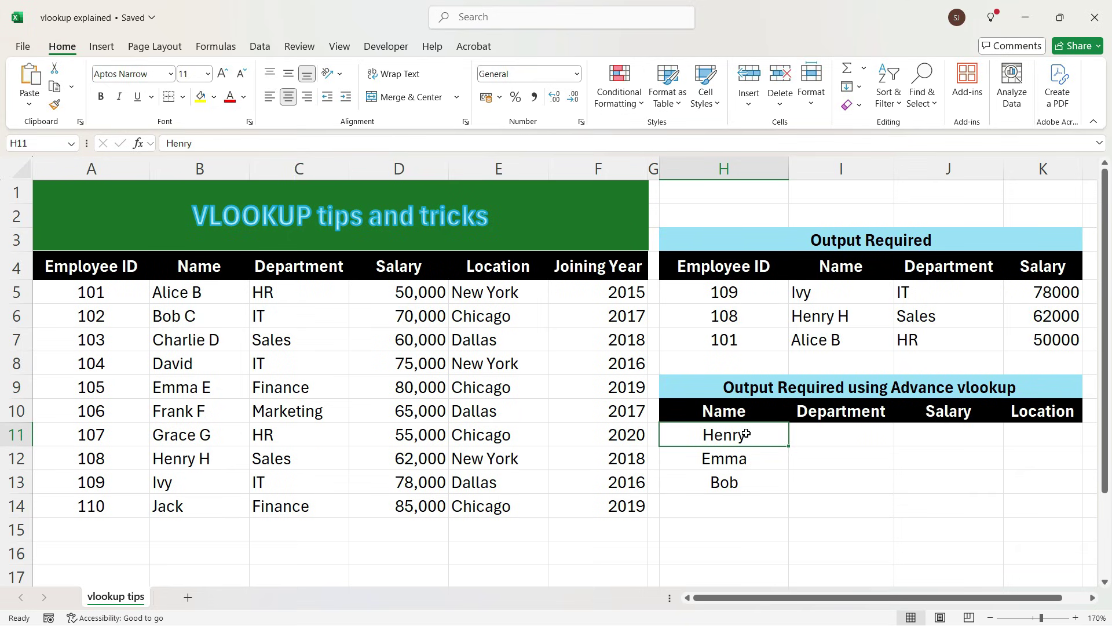
pyautogui.click(811, 436)
pyautogui.write('=')
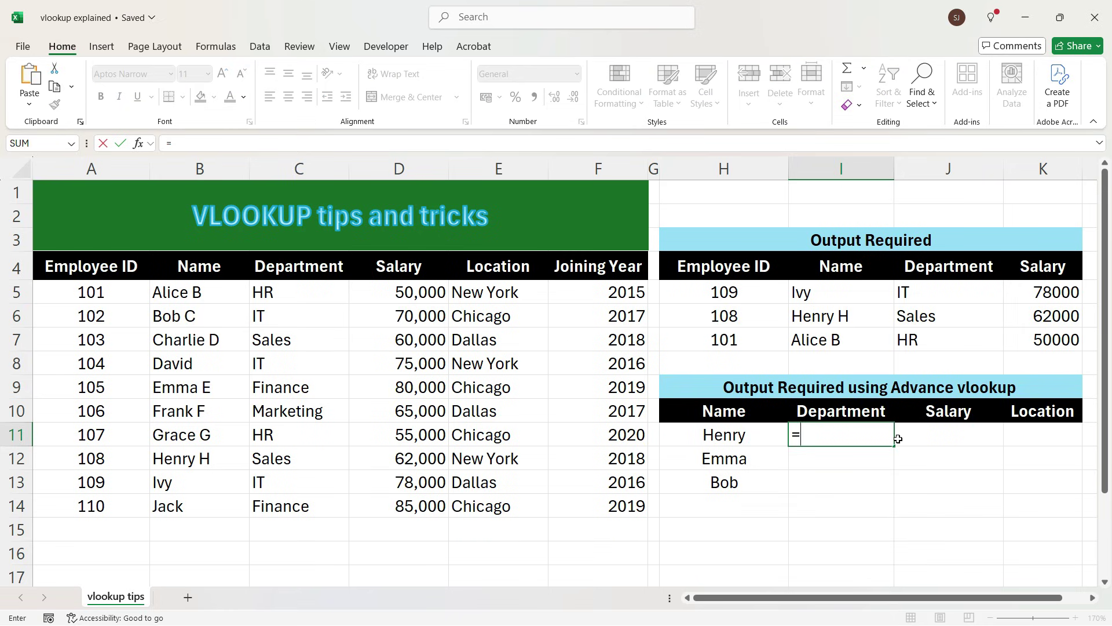
pyautogui.write('vl')
pyautogui.press('Tab')
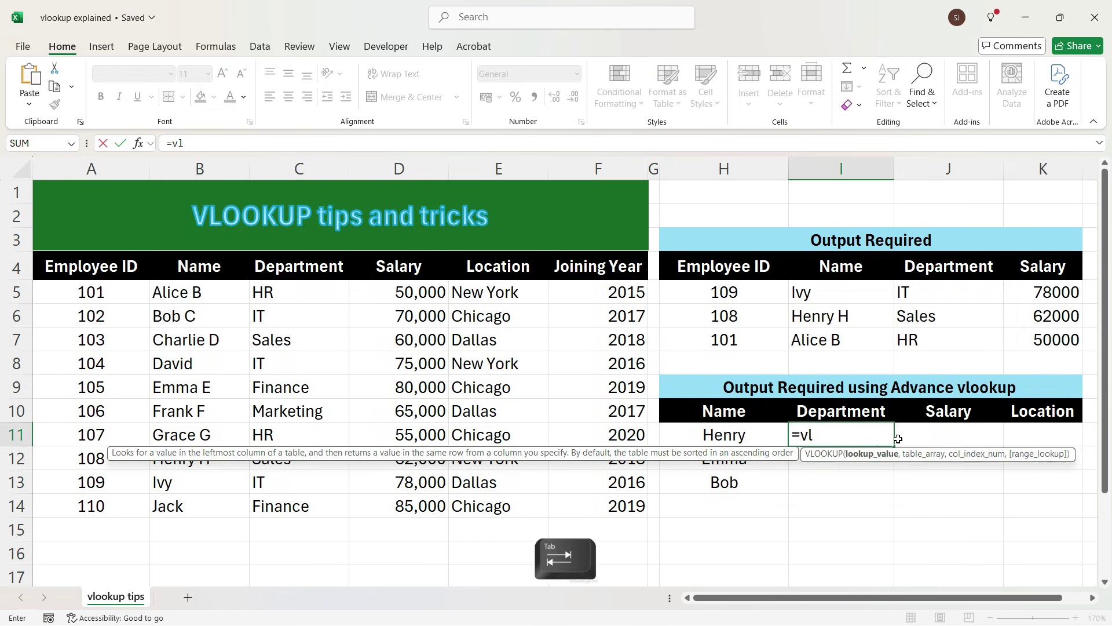
pyautogui.click(740, 437)
pyautogui.press('F4')
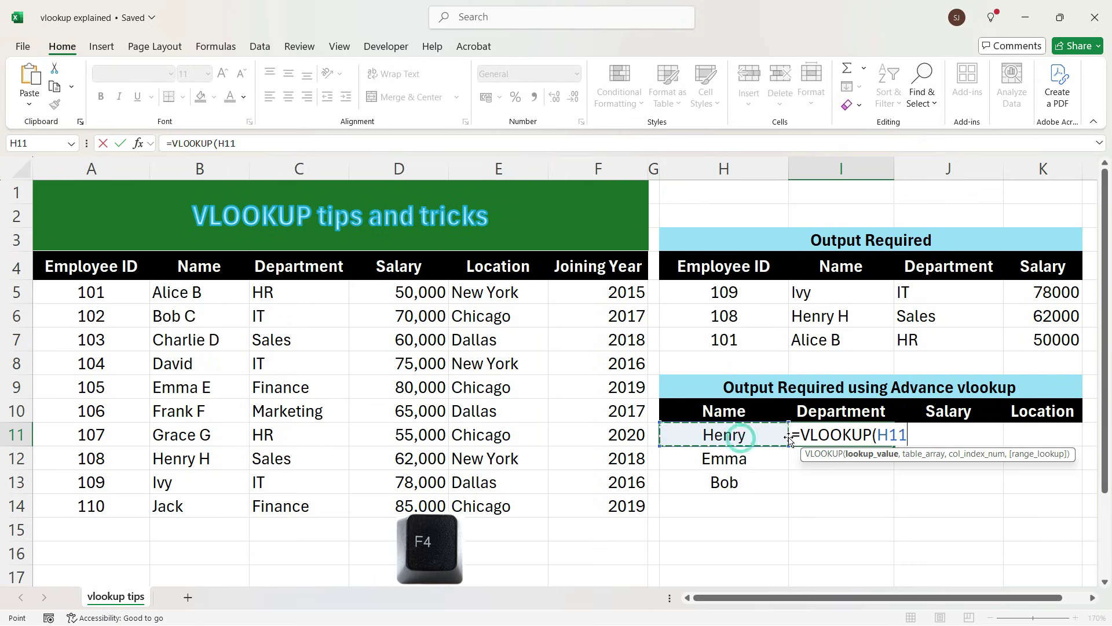
pyautogui.press('F4')
pyautogui.press('F4')
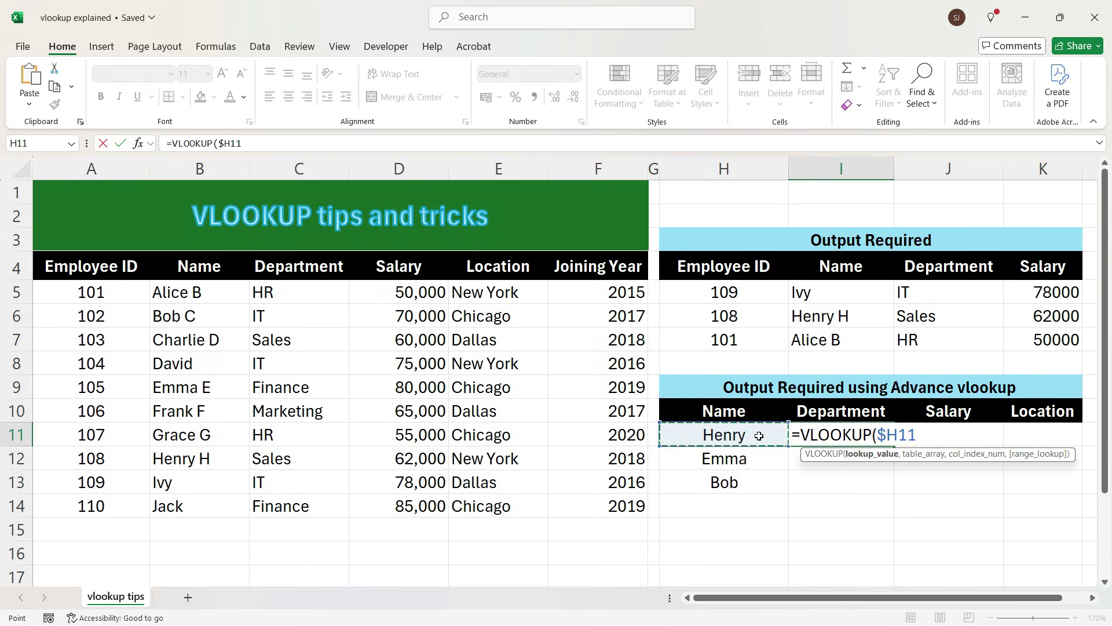
pyautogui.write('&')
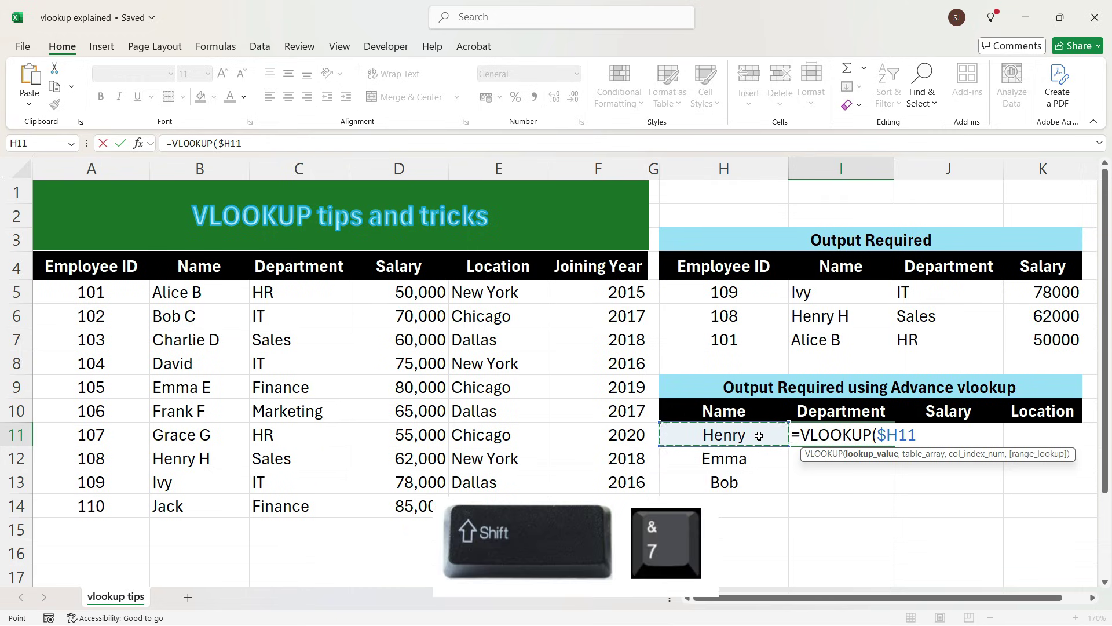
pyautogui.write('"')
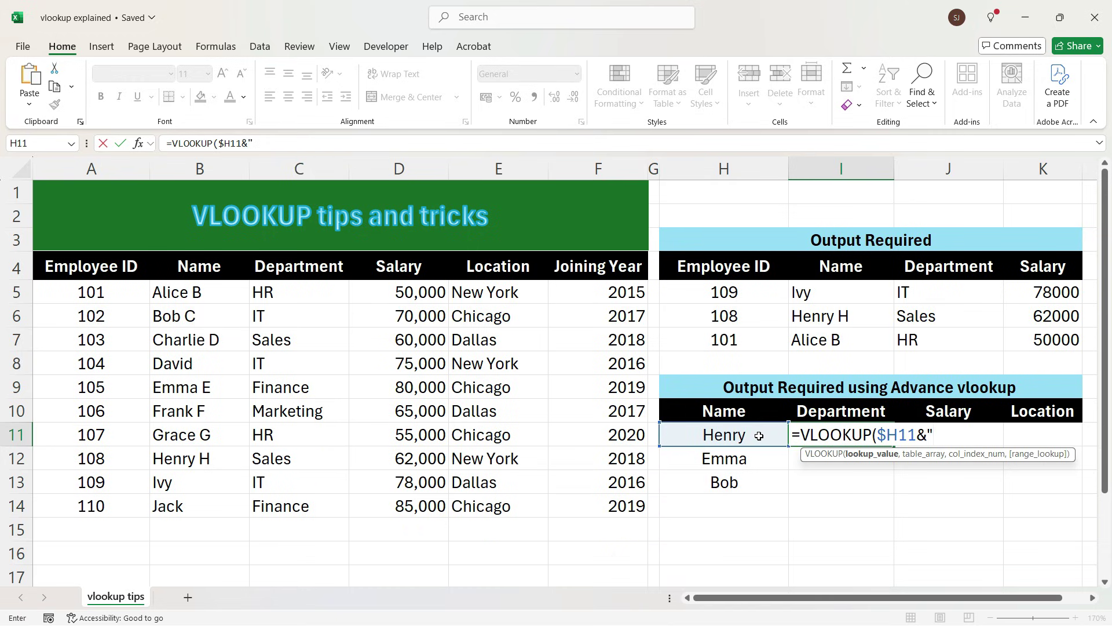
pyautogui.write('*",')
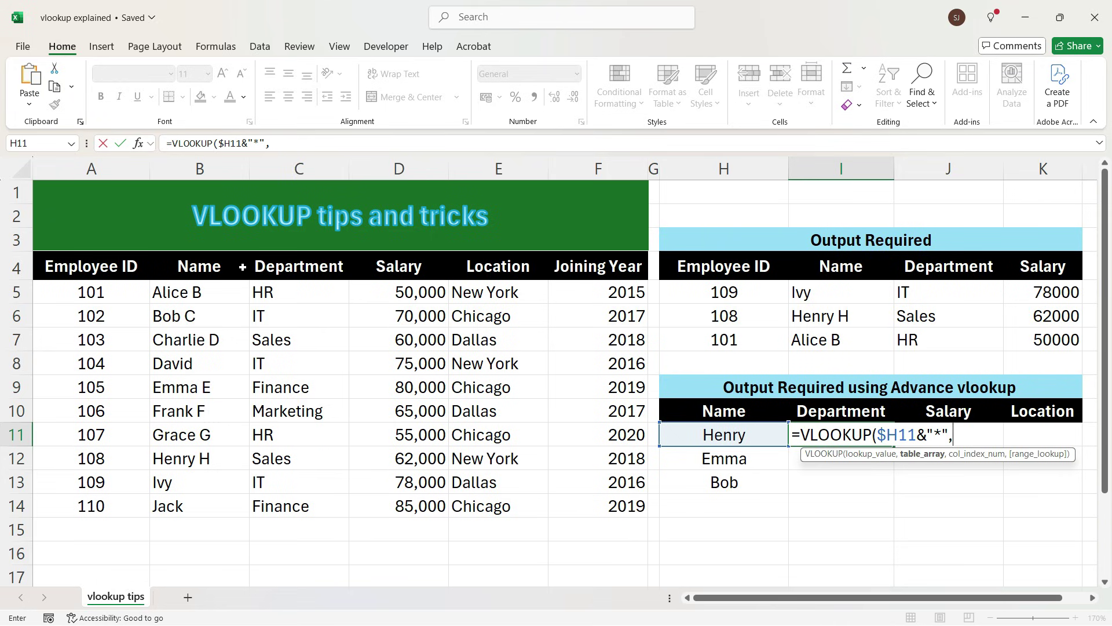
# Set I11's lookup range to $B:$F with column number COLUMN(b1) and exact match 0.
pyautogui.click(221, 168)
pyautogui.moveTo(221, 168); pyautogui.dragTo(595, 173)
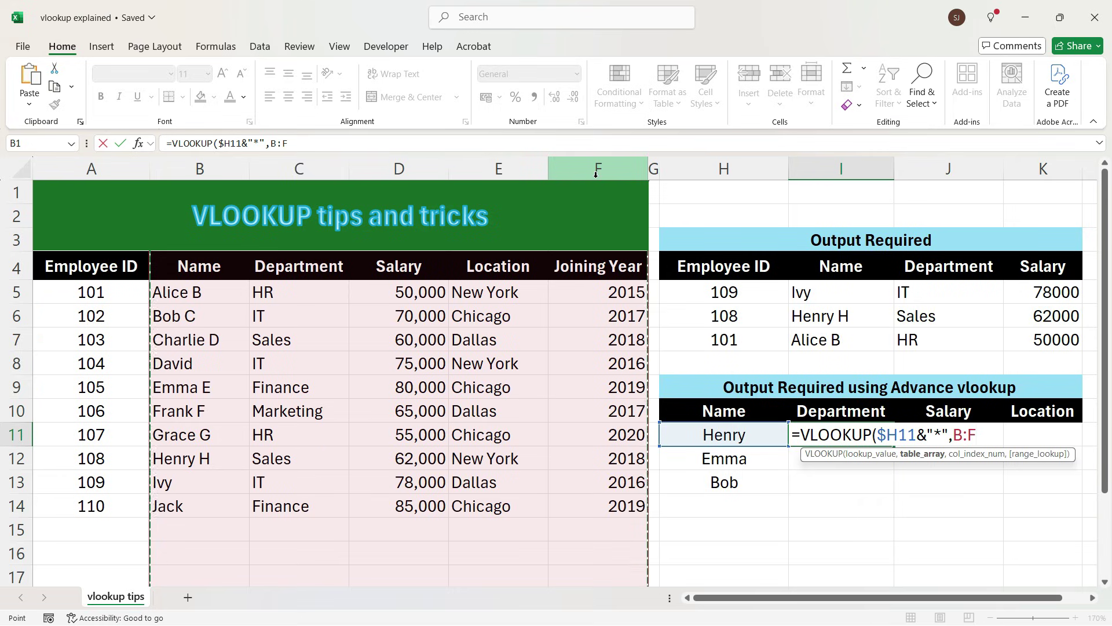
pyautogui.press('F4')
pyautogui.write(',')
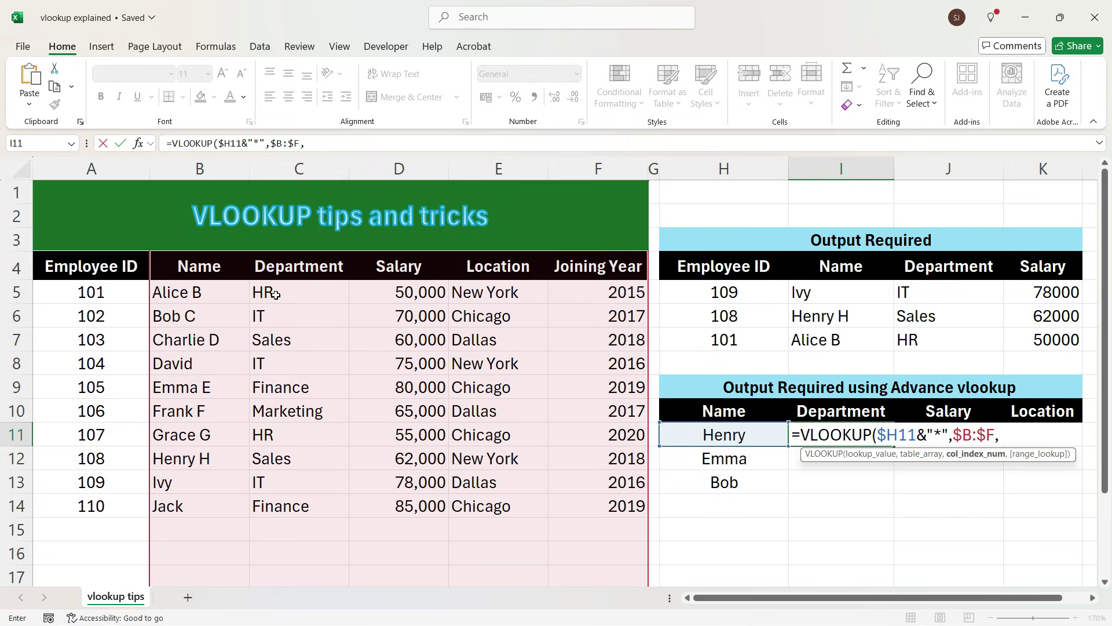
pyautogui.write('column')
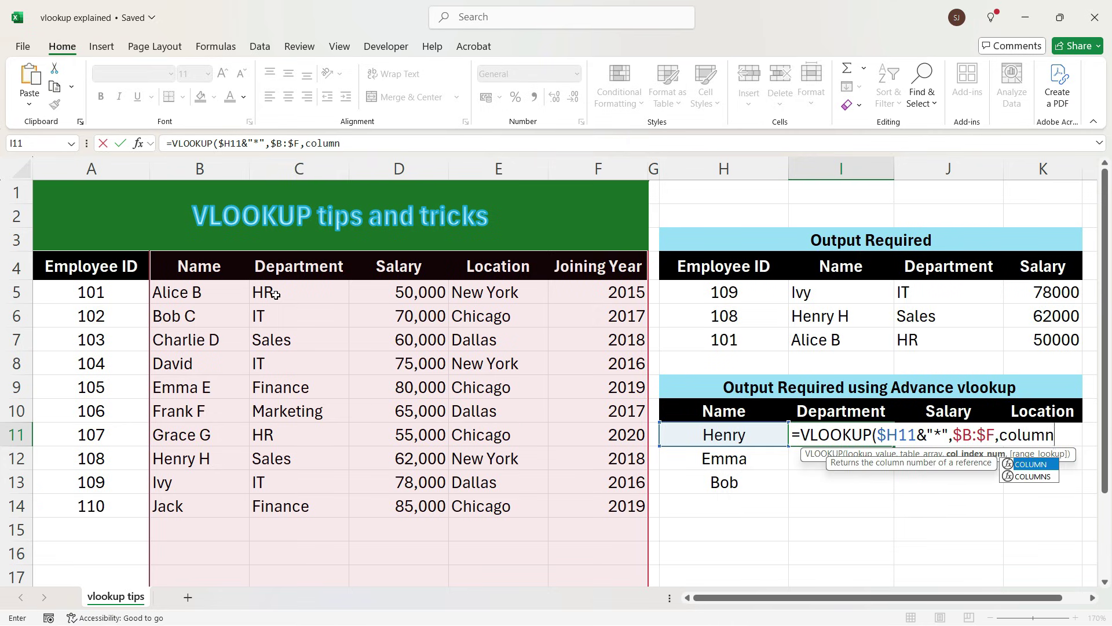
pyautogui.press('Tab')
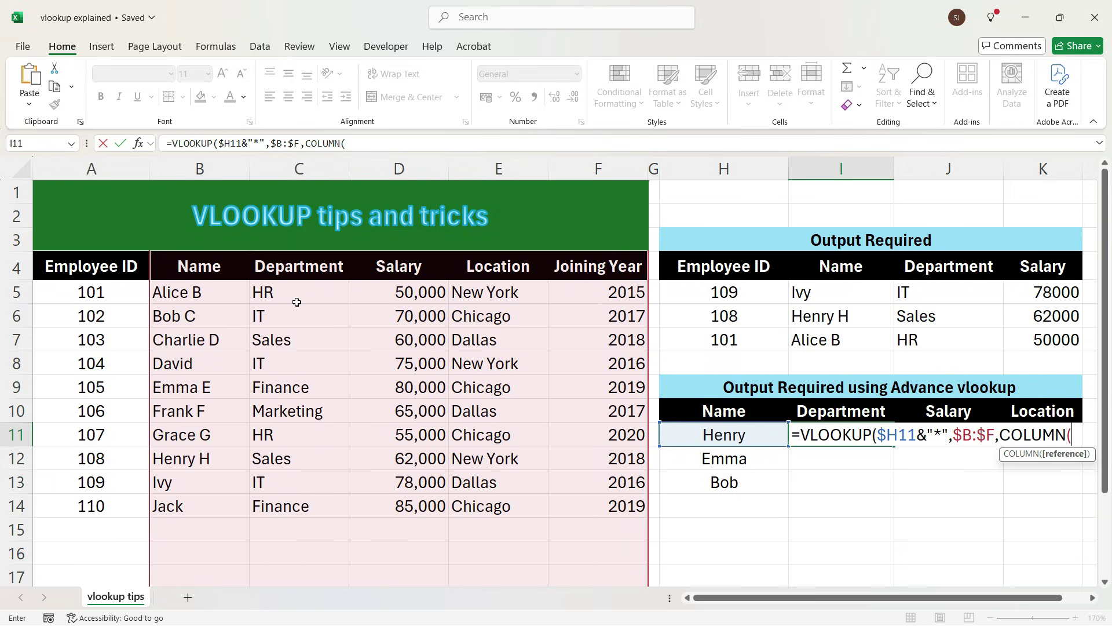
pyautogui.write('b1)')
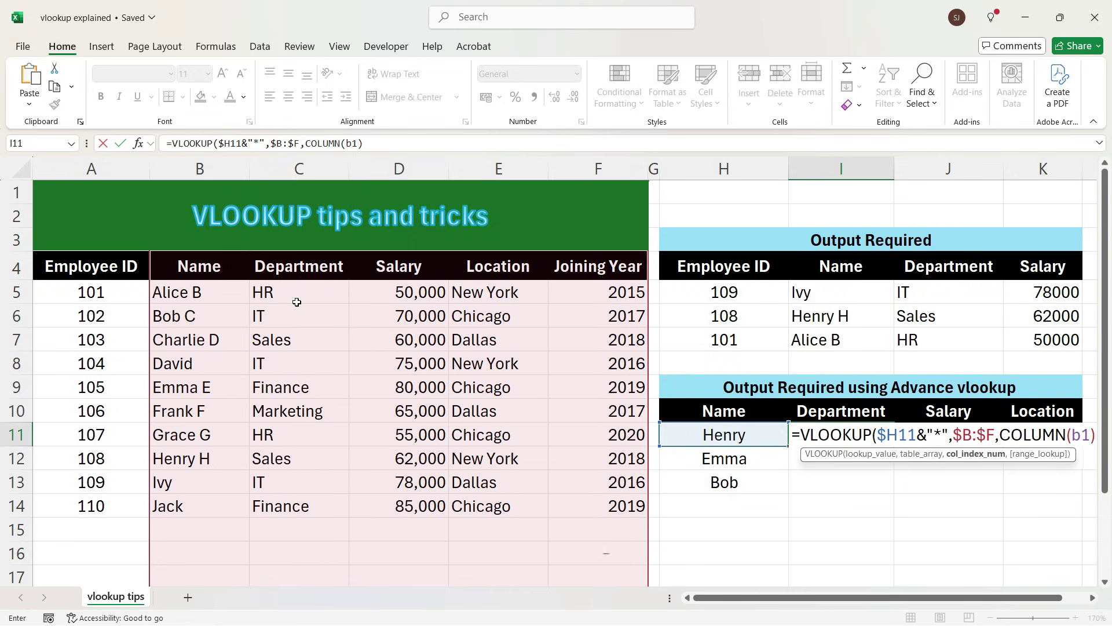
pyautogui.write(',0')
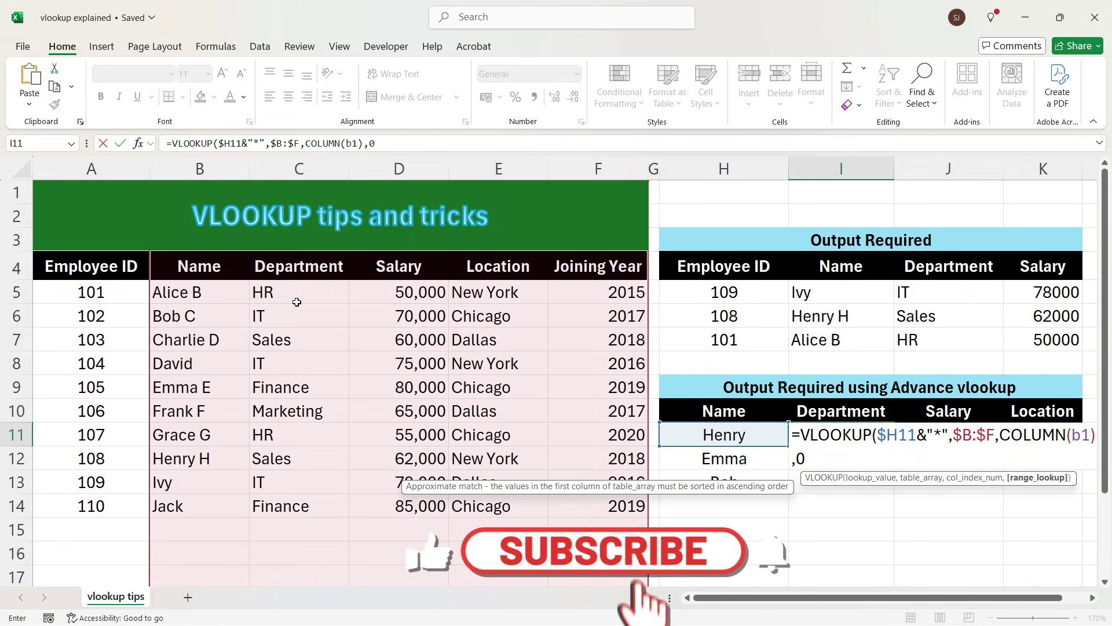
# Commit the I11 wildcard lookup and fill it through I11:K13 for Henry, Emma and Bob.
pyautogui.click(857, 436)
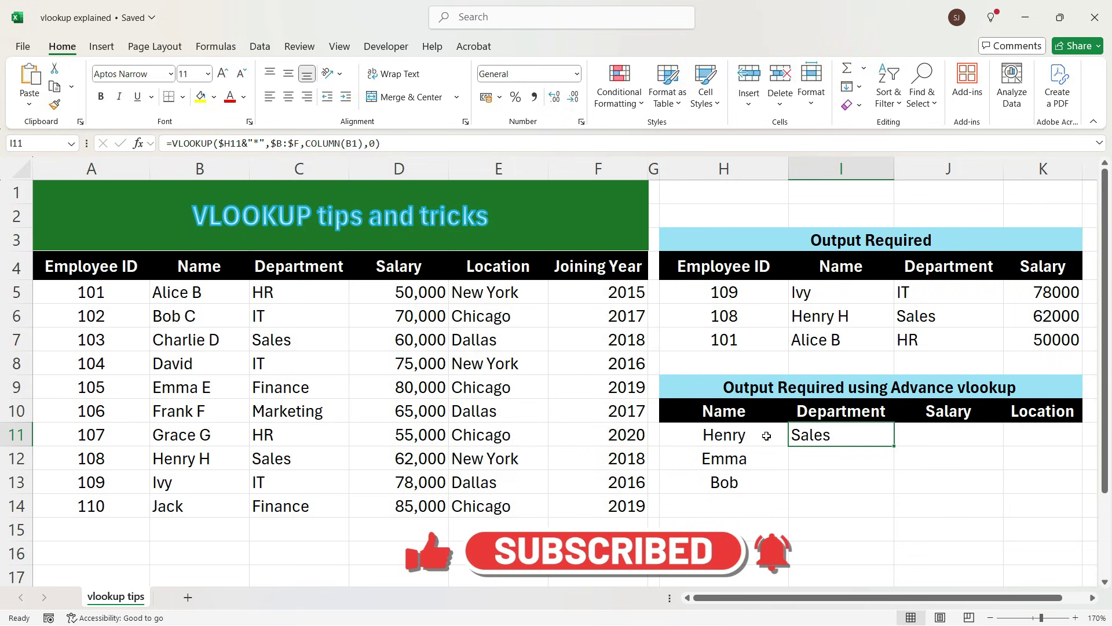
pyautogui.moveTo(901, 444); pyautogui.dragTo(1078, 493)
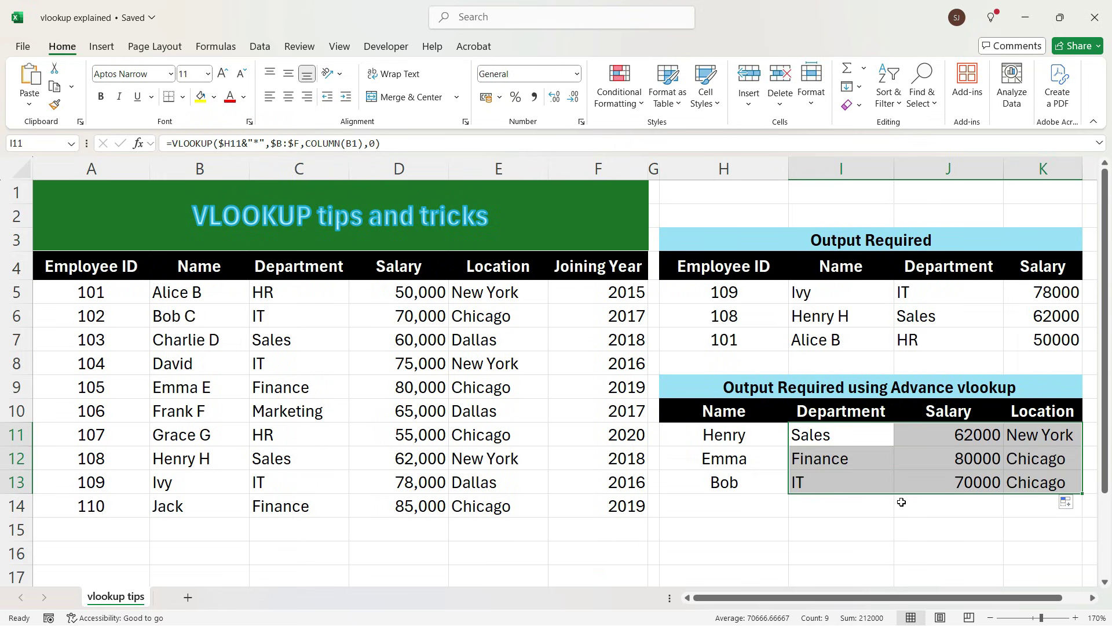